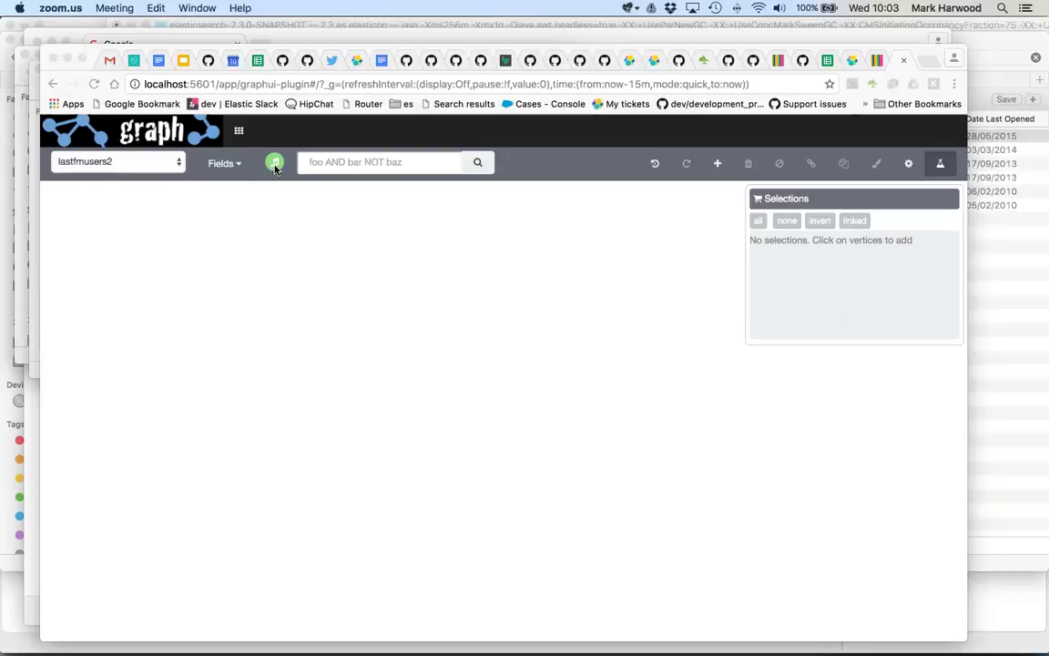
# - Search the Graph for 'spice girls' to build a network of related artists
pyautogui.click(395, 162)
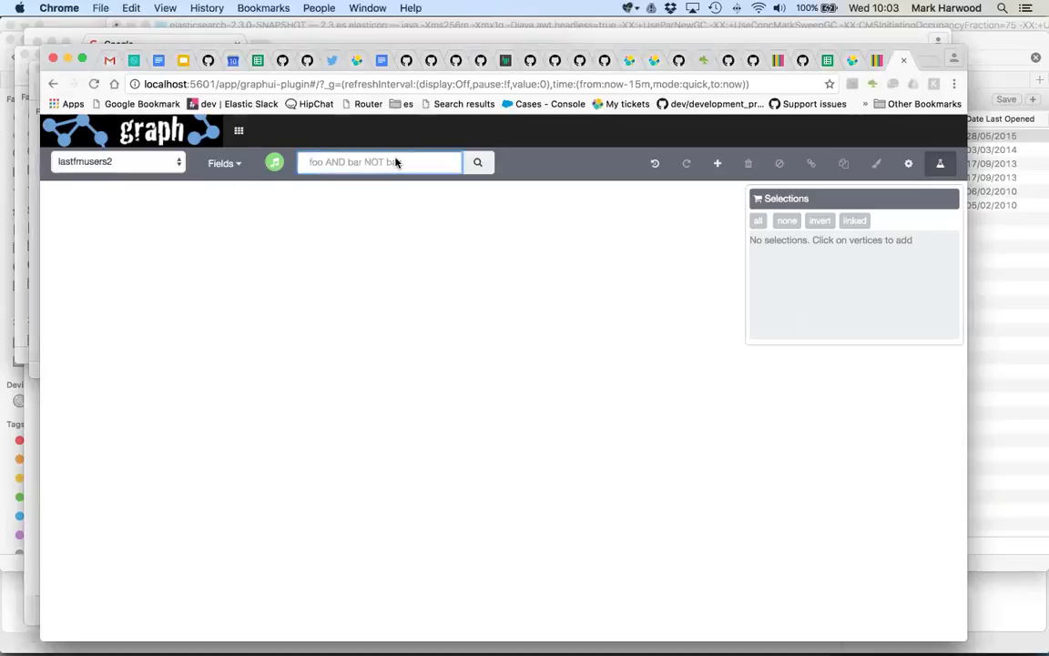
pyautogui.write('spice girls')
pyautogui.press('Return')
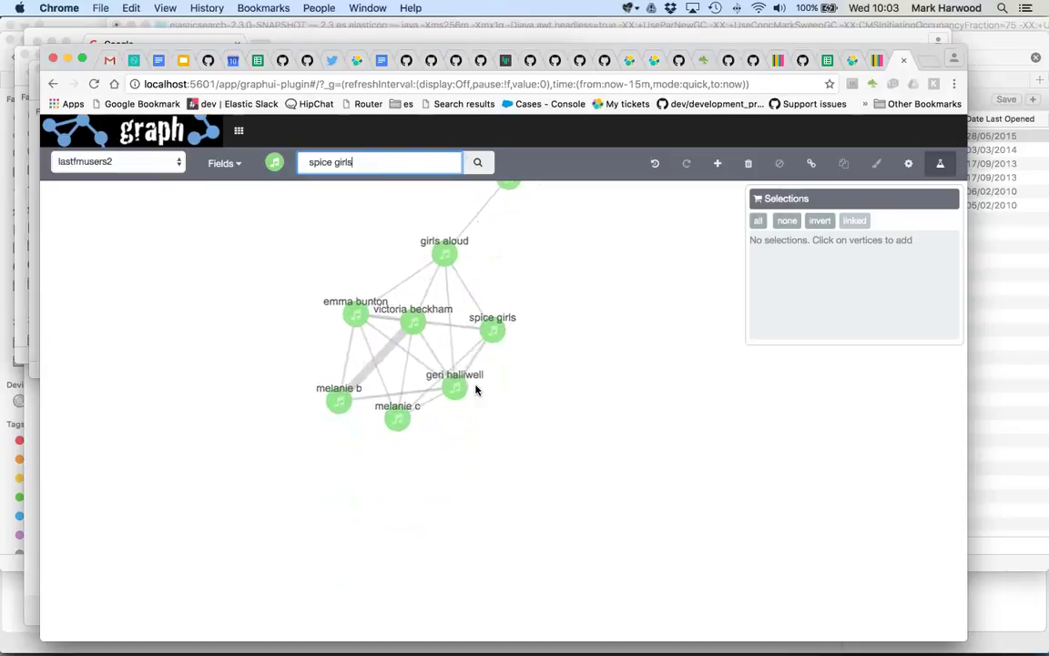
# - Select spice girls plus its five member vertices and group them into the spice girls vertex
pyautogui.click(489, 330)
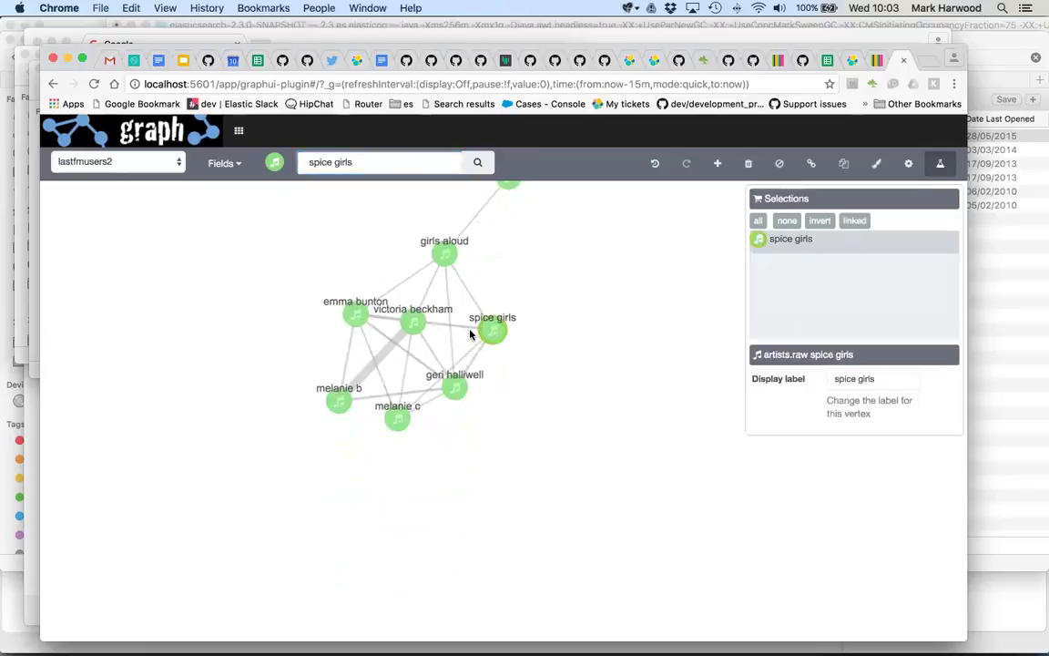
pyautogui.click(855, 221)
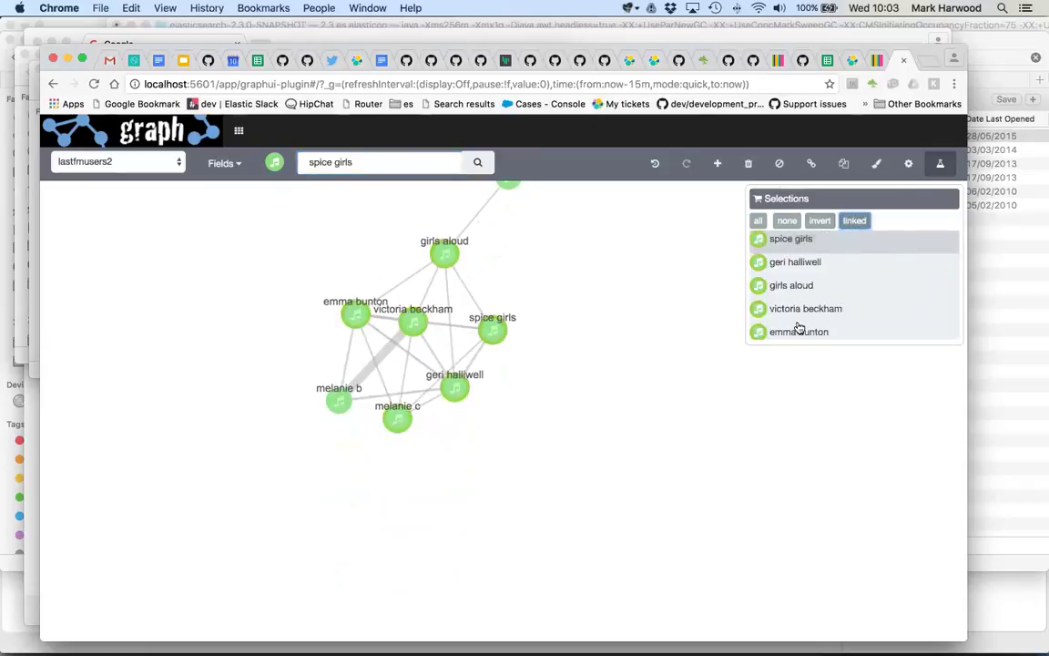
pyautogui.click(758, 285)
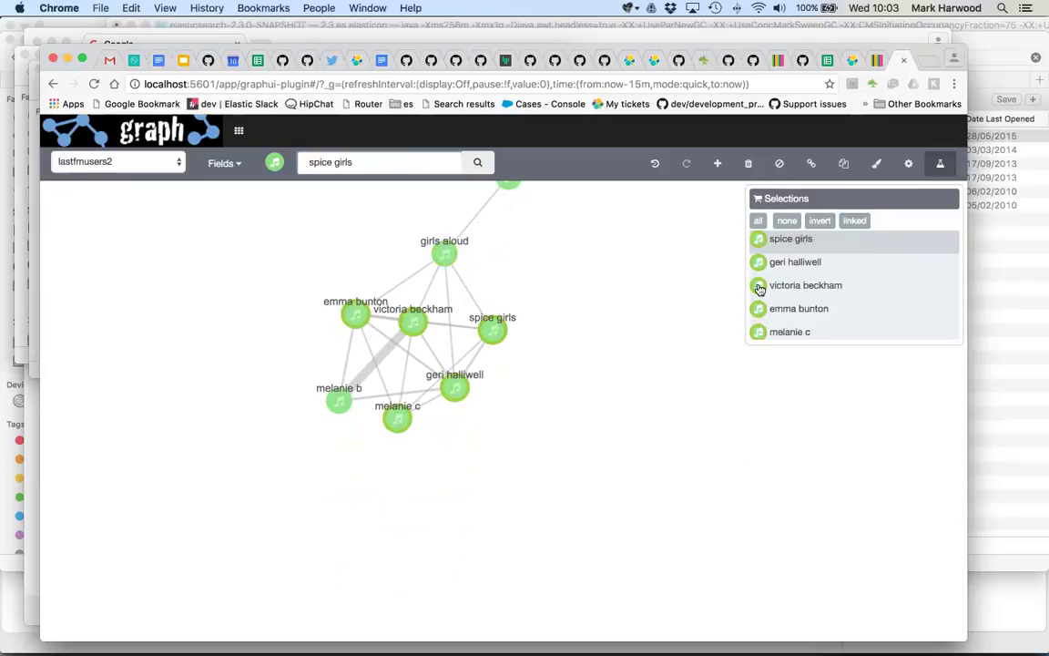
pyautogui.click(339, 401)
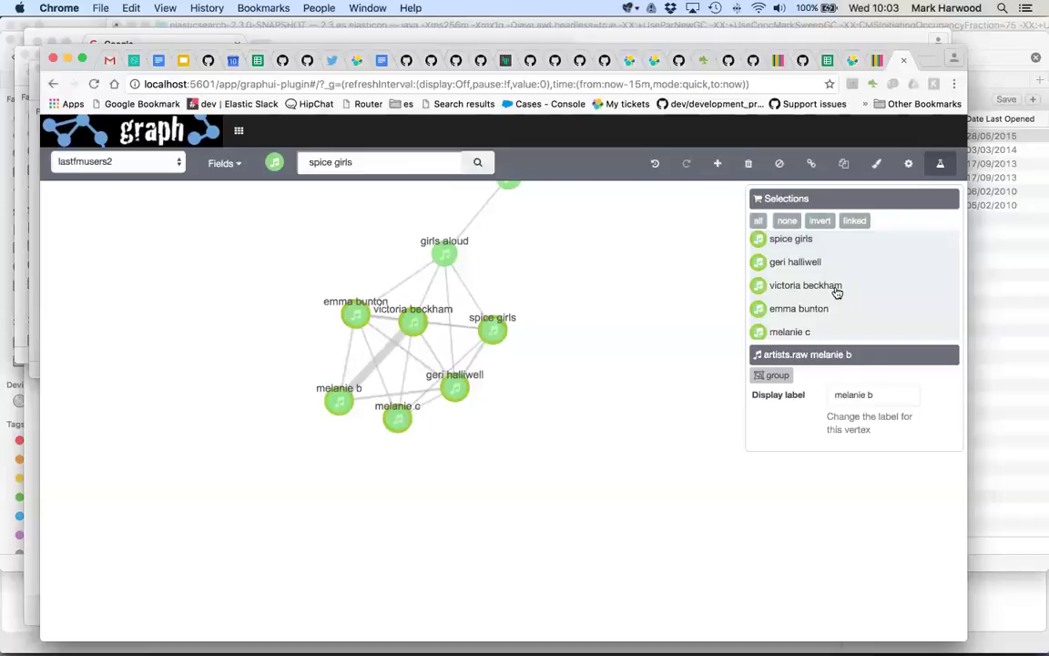
pyautogui.scroll(-2, 837, 292)
pyautogui.scroll(2, 836, 293)
pyautogui.click(802, 241)
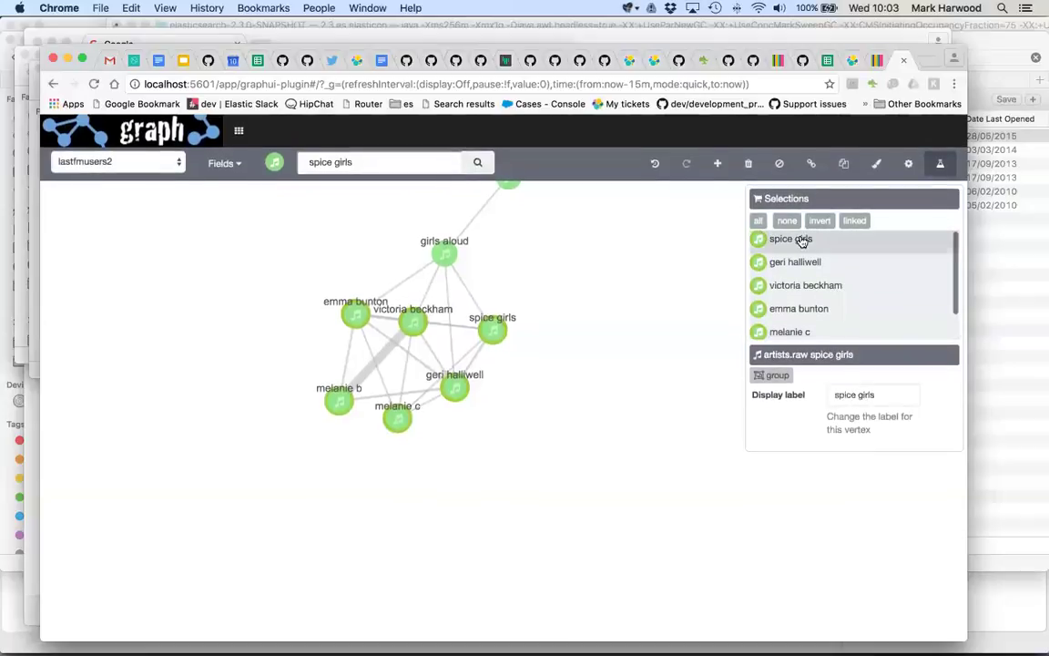
pyautogui.click(771, 376)
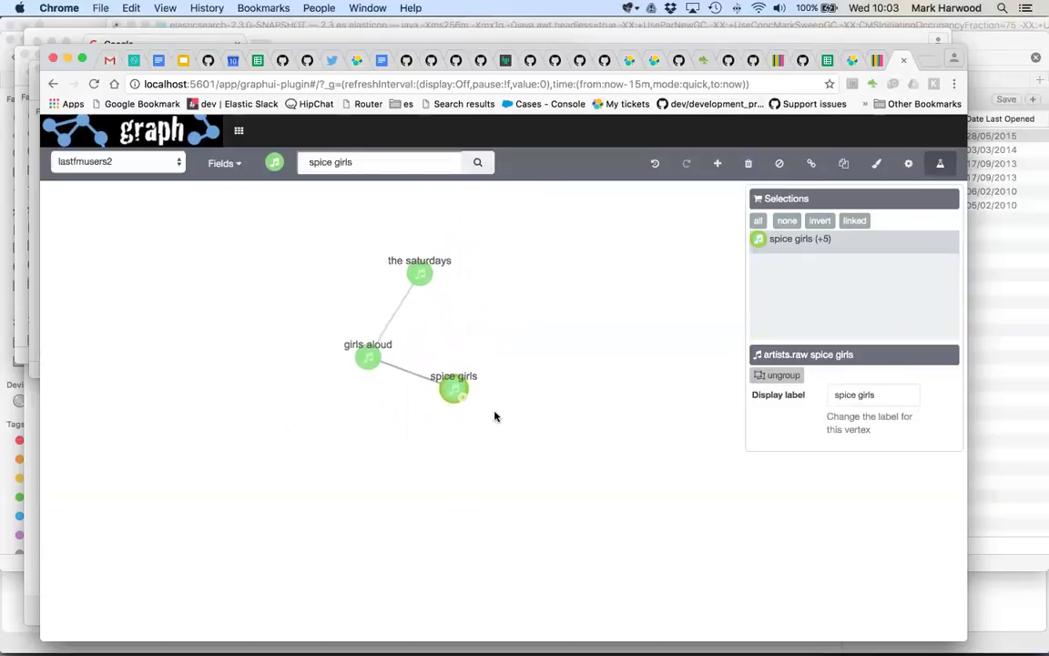
# - Clear the selection, expand the graph twice, and add links between existing artist terms
pyautogui.click(788, 227)
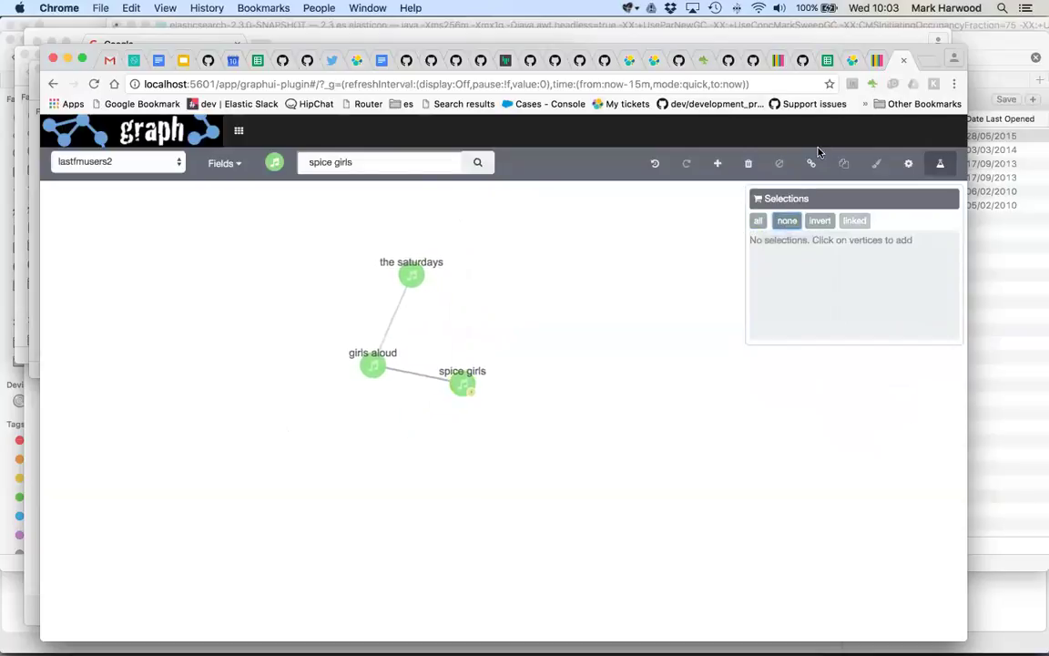
pyautogui.click(718, 165)
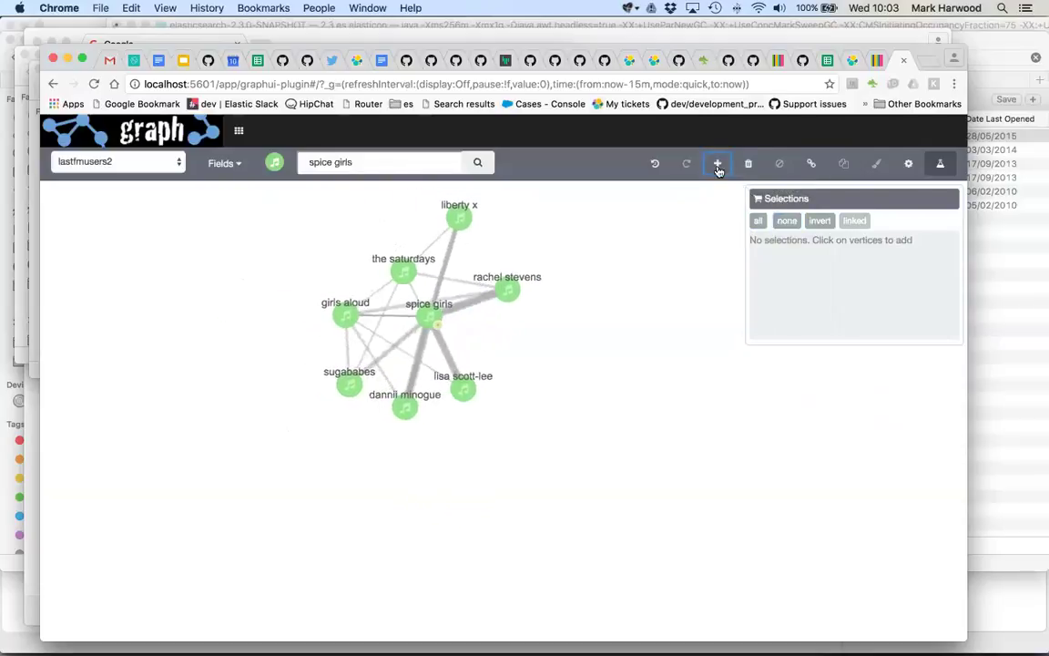
pyautogui.click(719, 166)
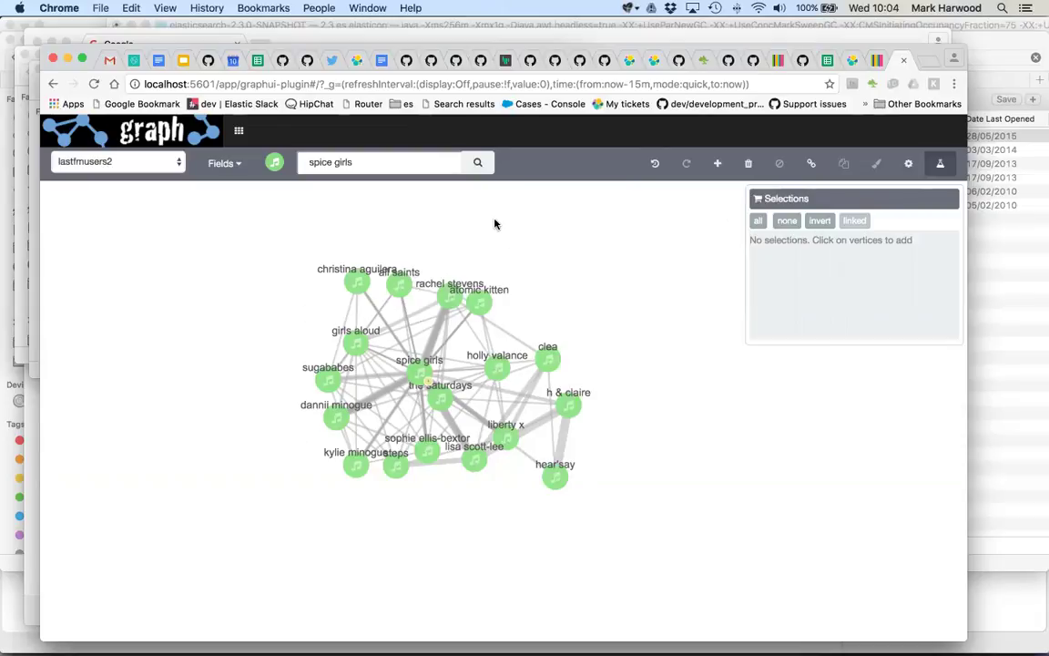
pyautogui.click(813, 163)
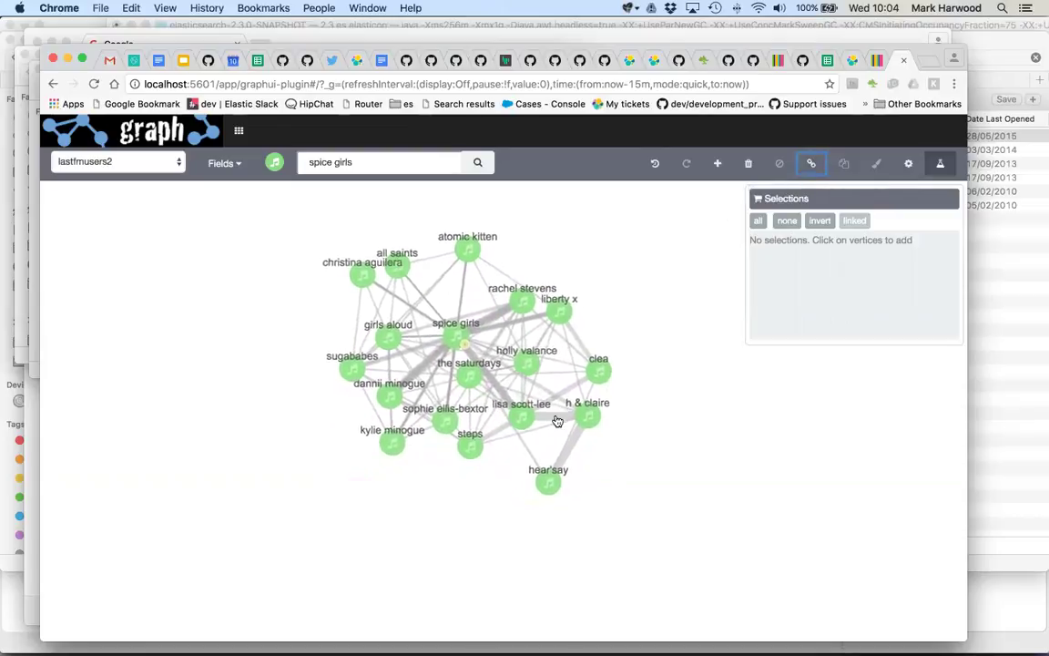
# - Show the last request JSON, folding controls, vertices and connections to reveal the bool query
pyautogui.click(908, 165)
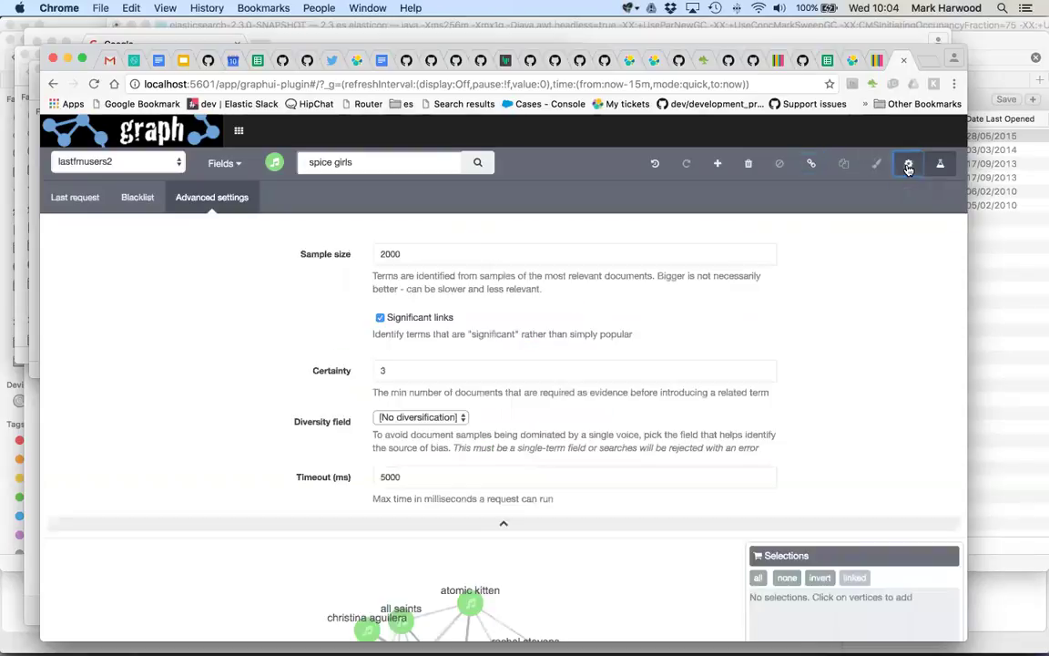
pyautogui.click(60, 198)
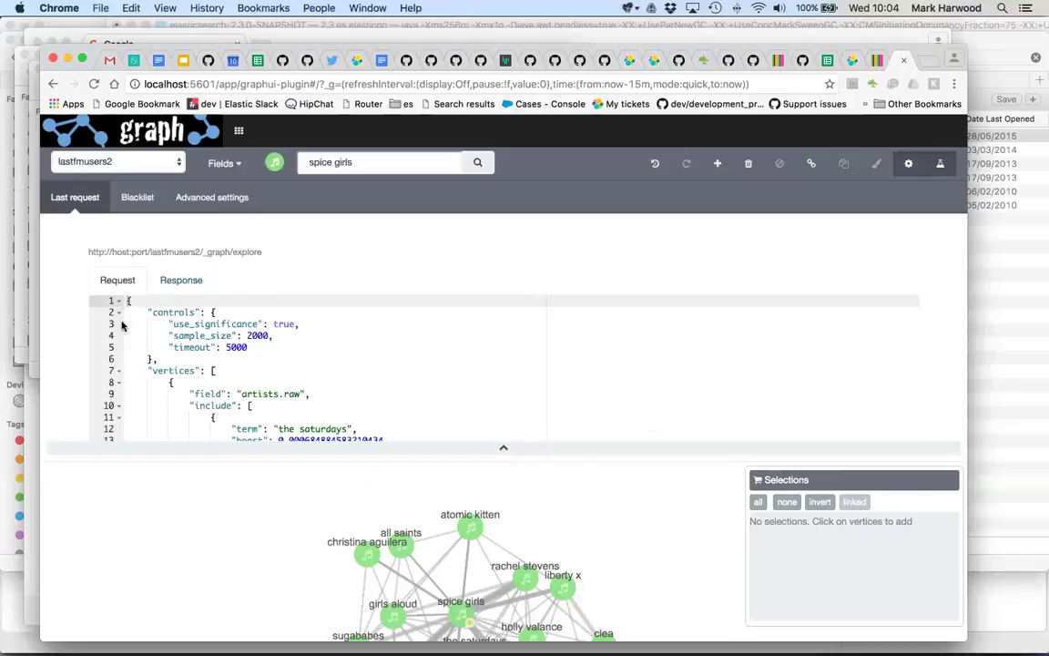
pyautogui.click(119, 312)
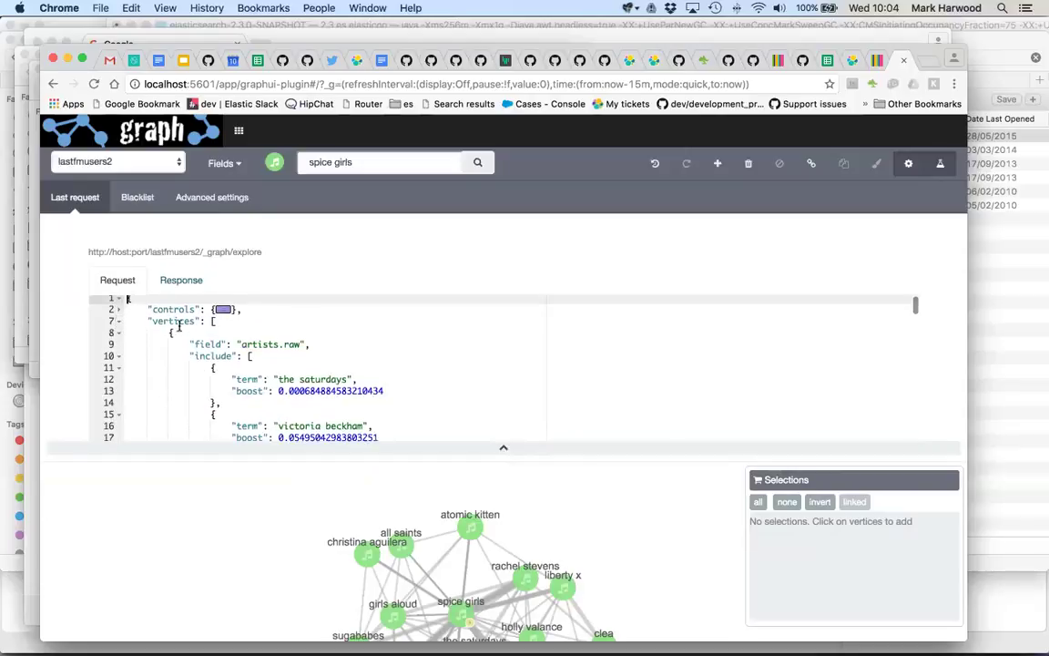
pyautogui.click(117, 332)
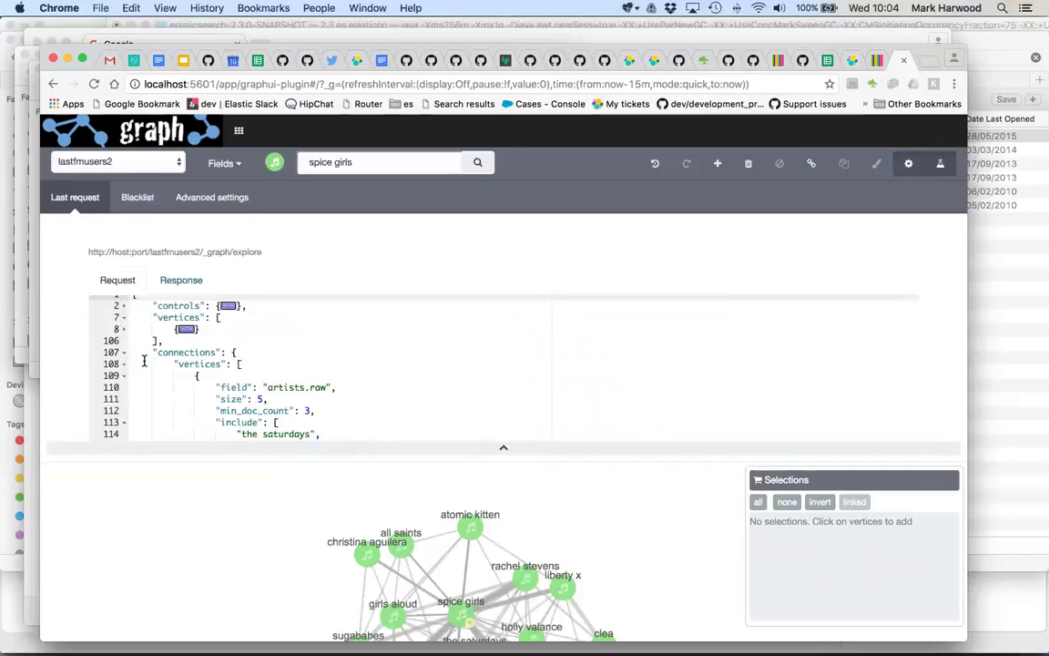
pyautogui.click(123, 353)
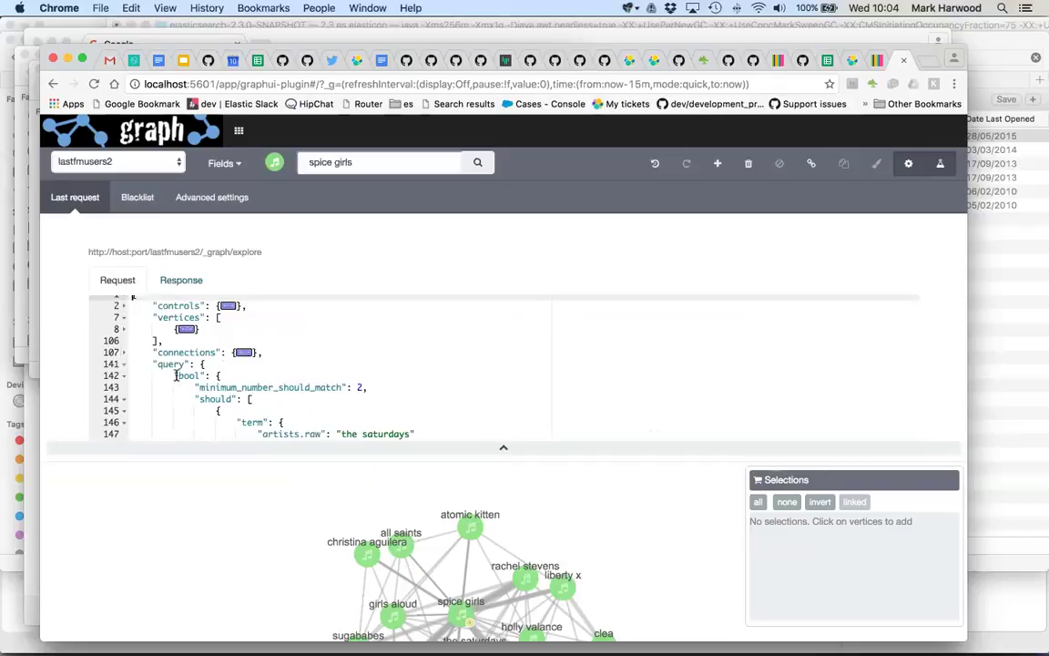
pyautogui.click(124, 317)
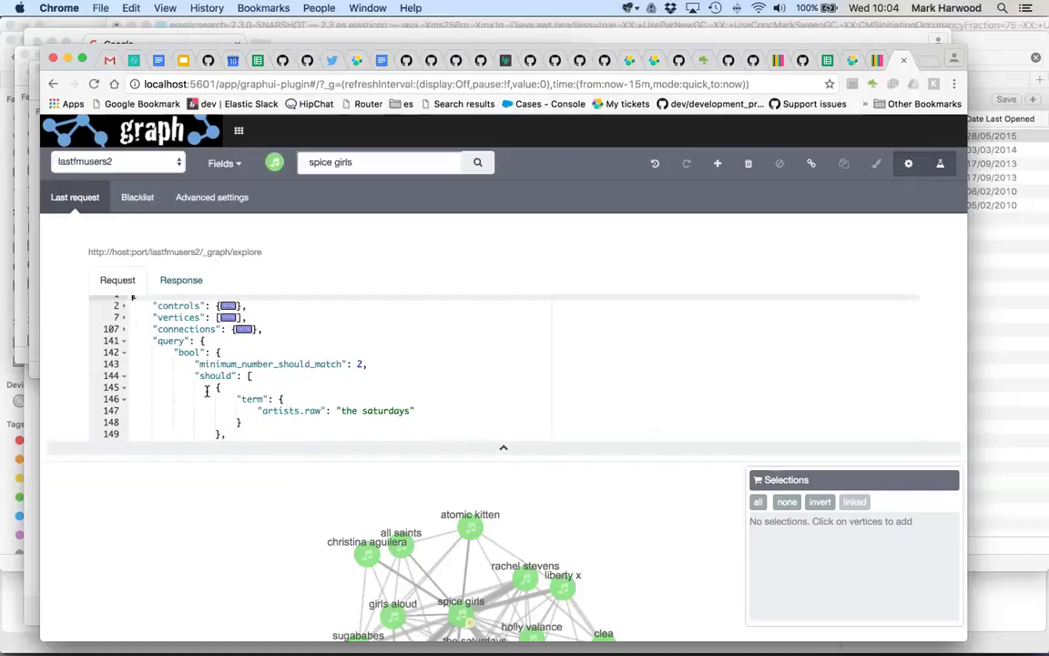
pyautogui.moveTo(199, 364); pyautogui.dragTo(367, 364)
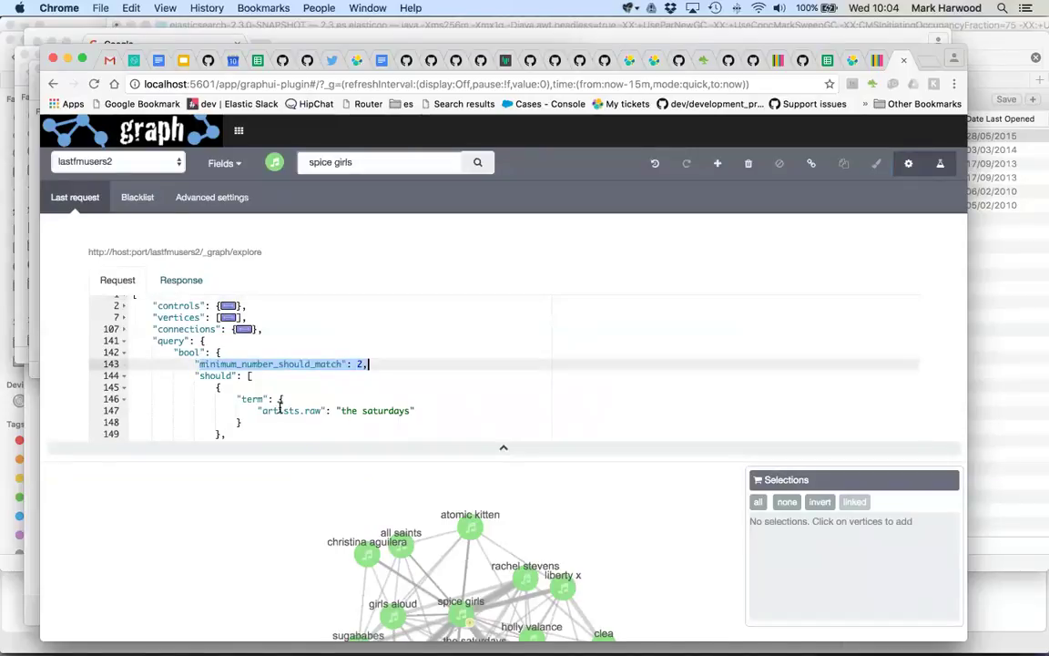
pyautogui.scroll(-5, 280, 405)
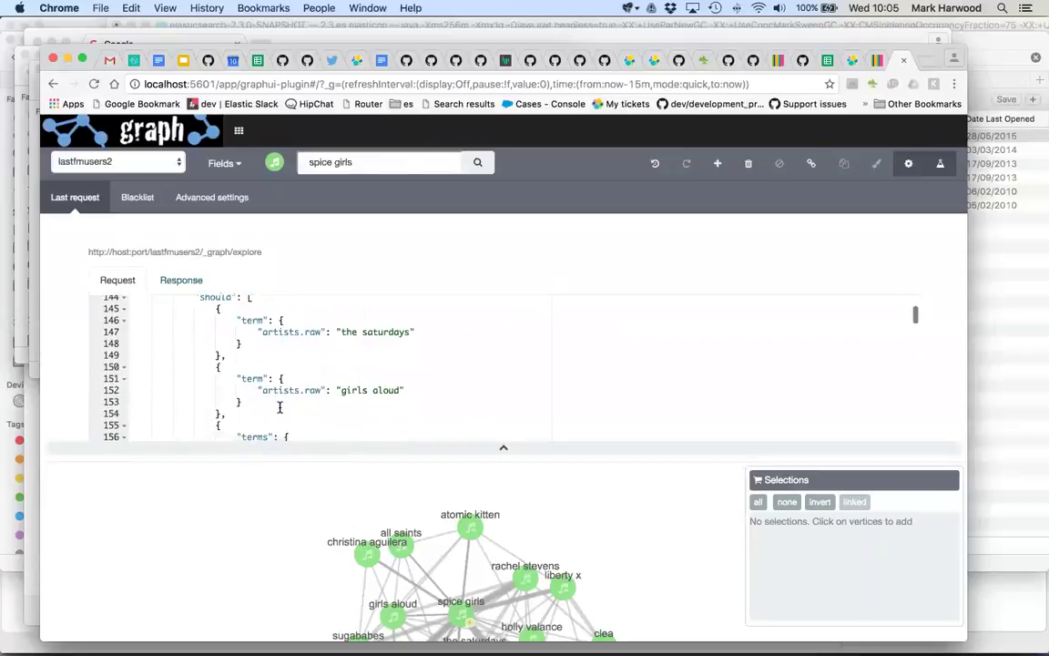
pyautogui.scroll(2, 280, 405)
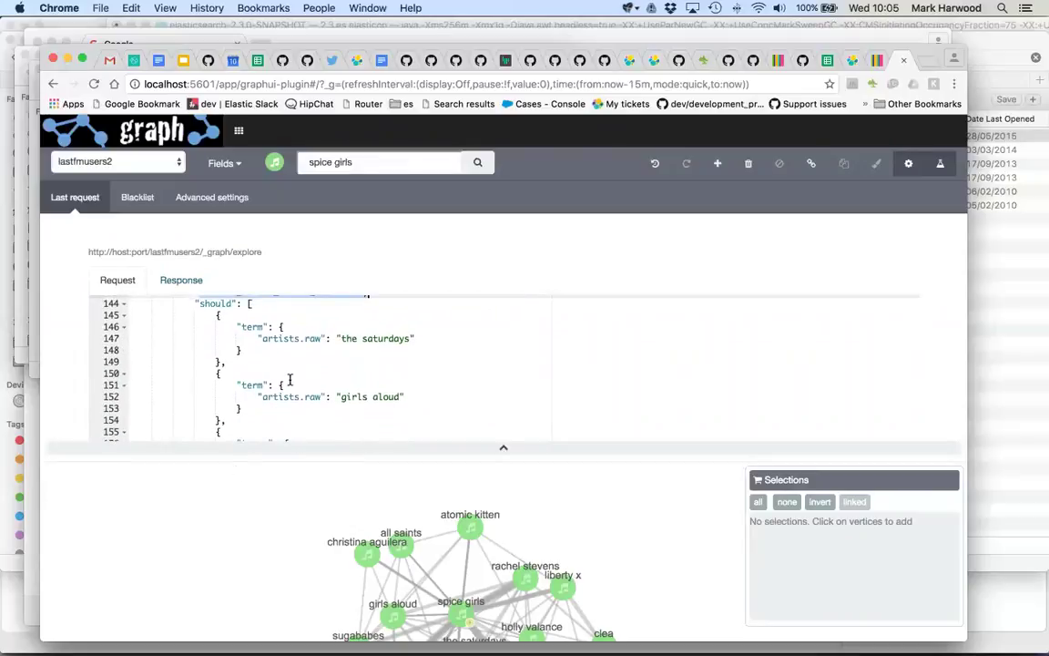
pyautogui.scroll(-1, 290, 380)
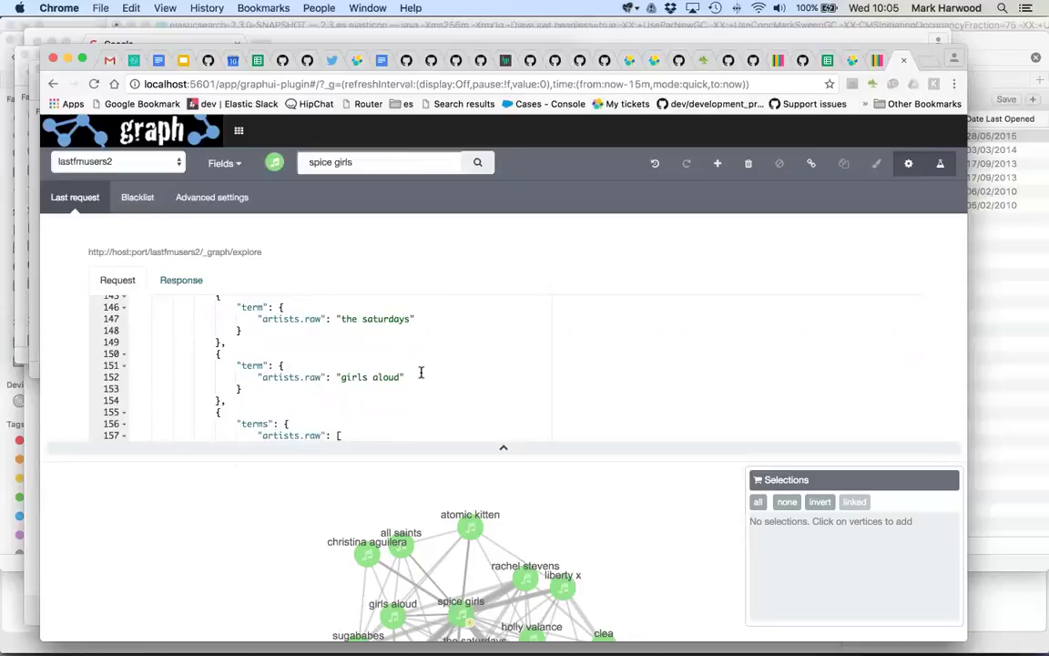
pyautogui.scroll(-4, 368, 386)
pyautogui.scroll(1, 319, 346)
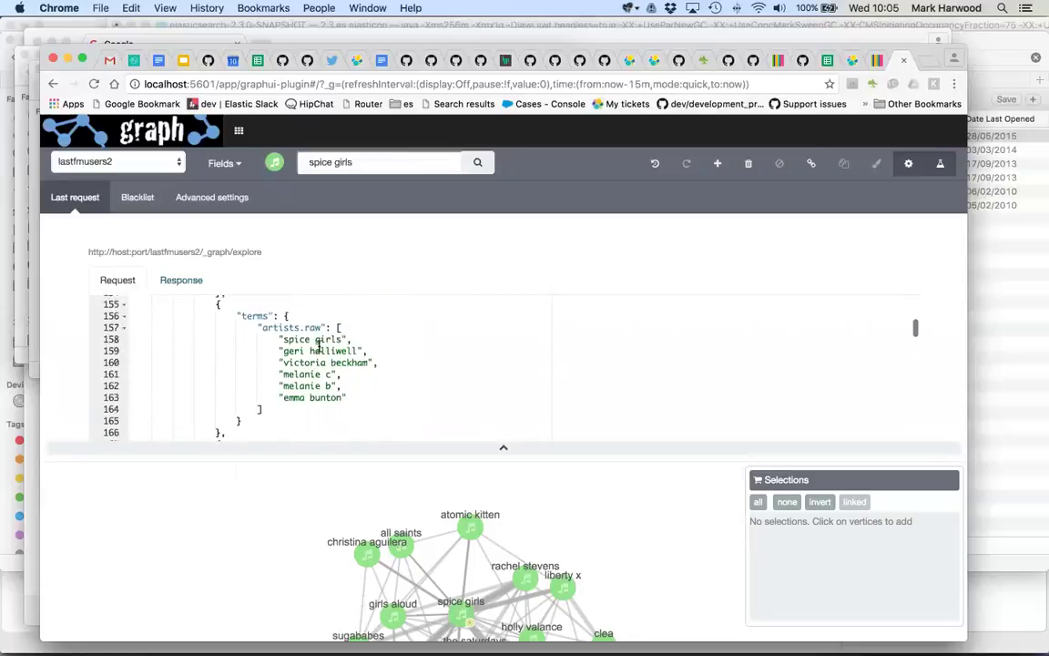
pyautogui.scroll(1, 319, 346)
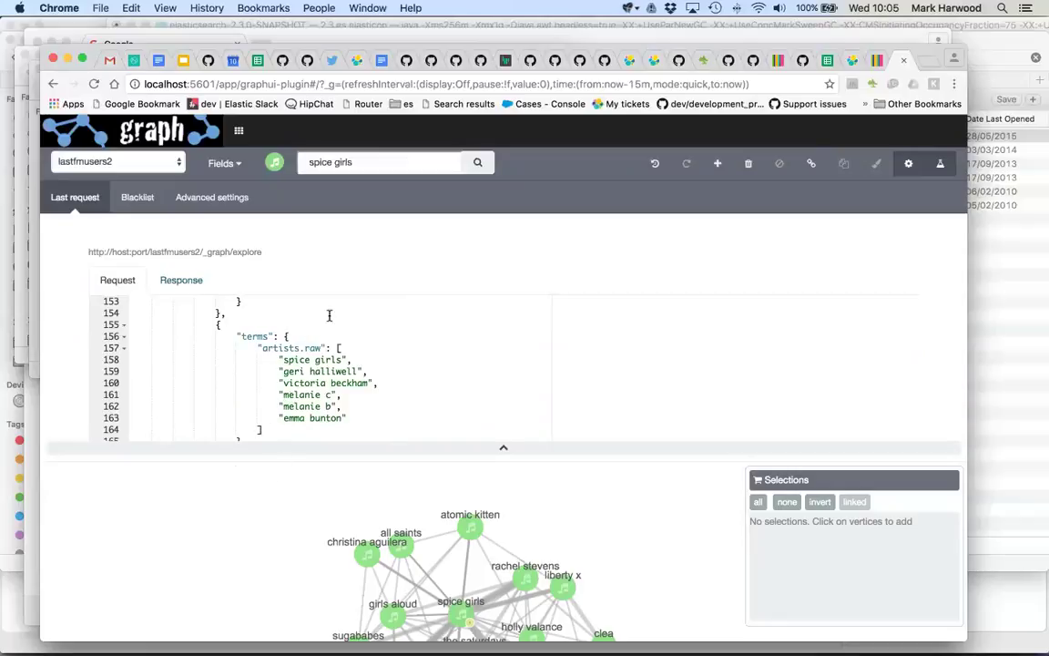
pyautogui.scroll(5, 234, 370)
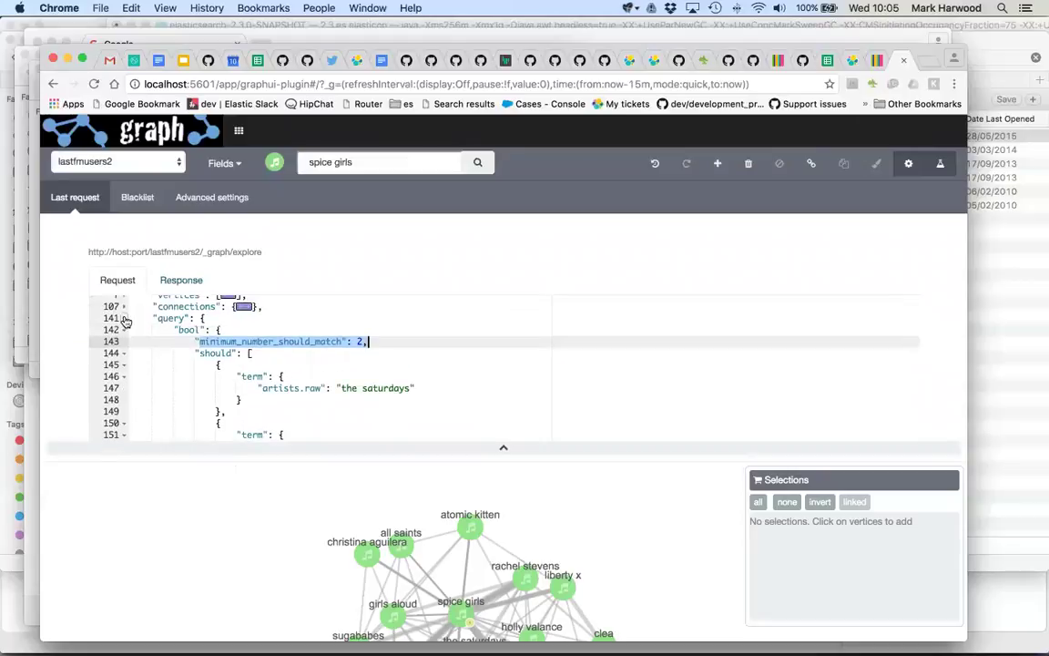
# - Refold the request JSON to top level and select the folded "query" object on line 141
pyautogui.click(109, 282)
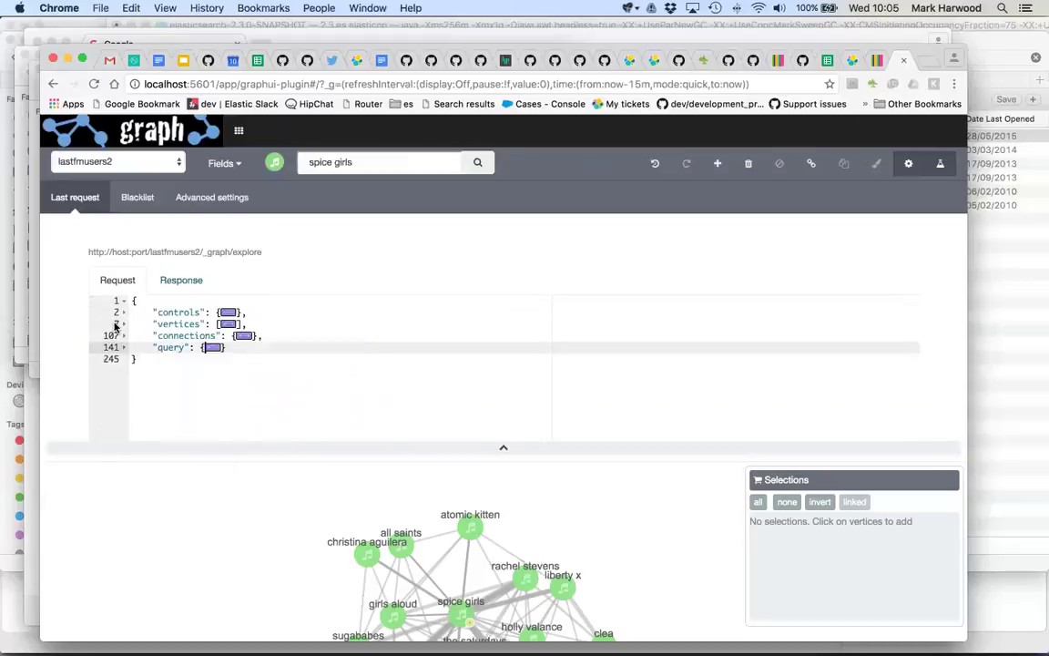
pyautogui.click(194, 348)
pyautogui.moveTo(195, 347); pyautogui.dragTo(236, 347)
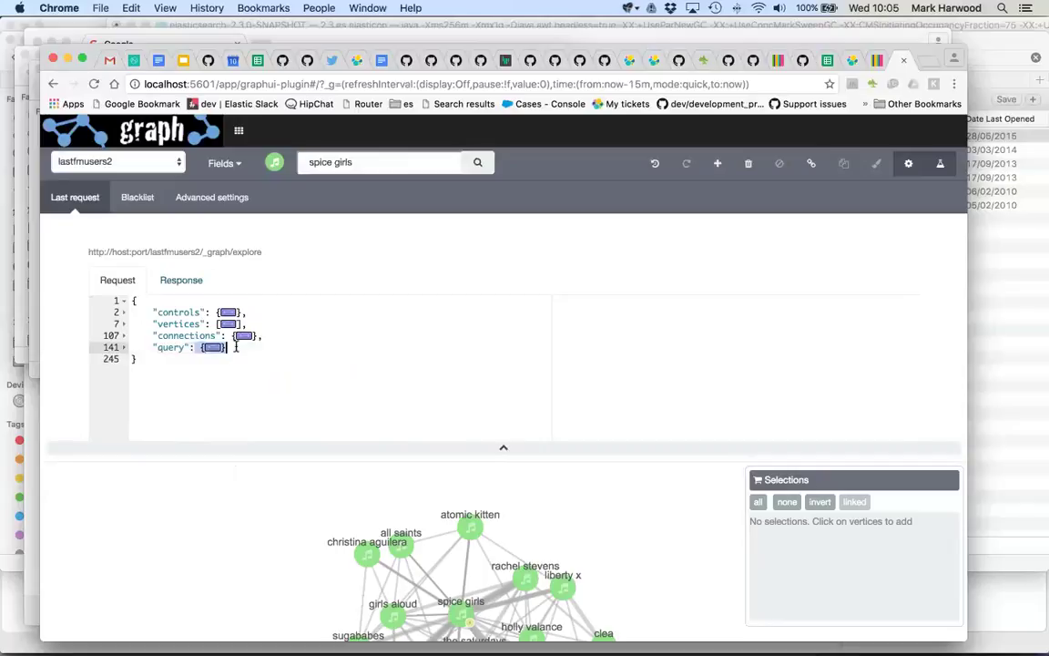
pyautogui.moveTo(236, 347); pyautogui.dragTo(192, 347)
# - Switch to Discover for lastfmusers2 and delete the '*' match-all search query
pyautogui.click(874, 60)
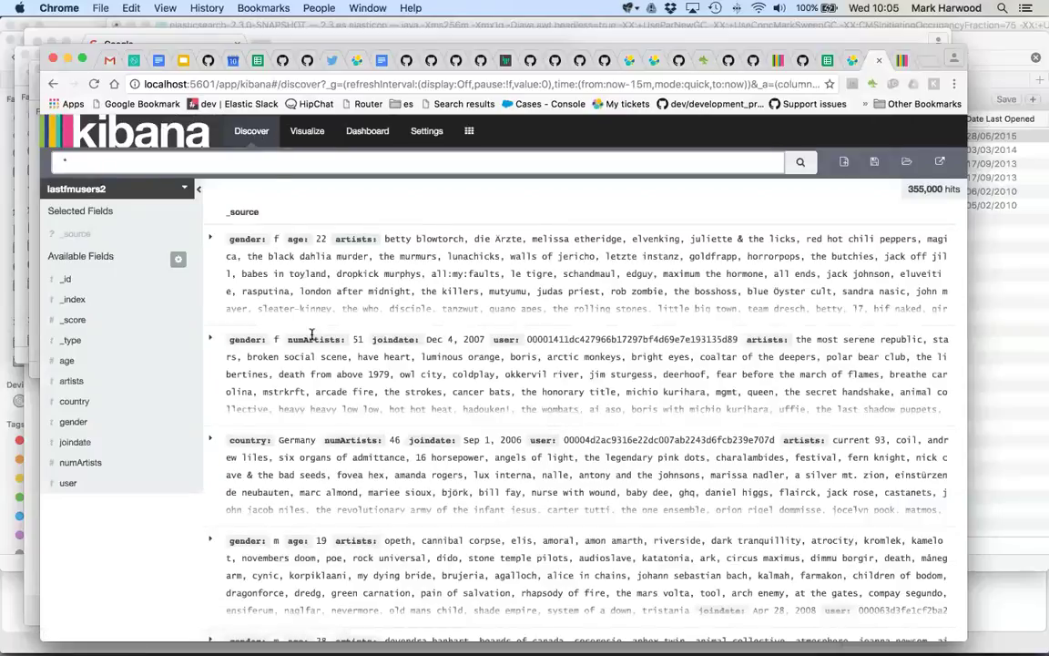
pyautogui.scroll(-20, 424, 410)
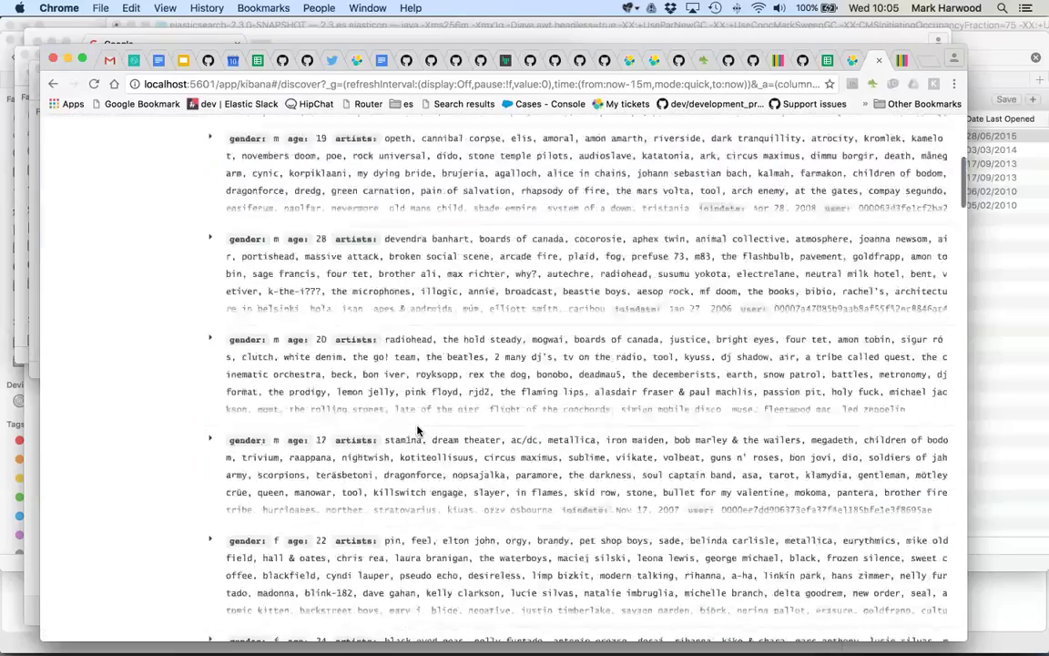
pyautogui.scroll(20, 419, 430)
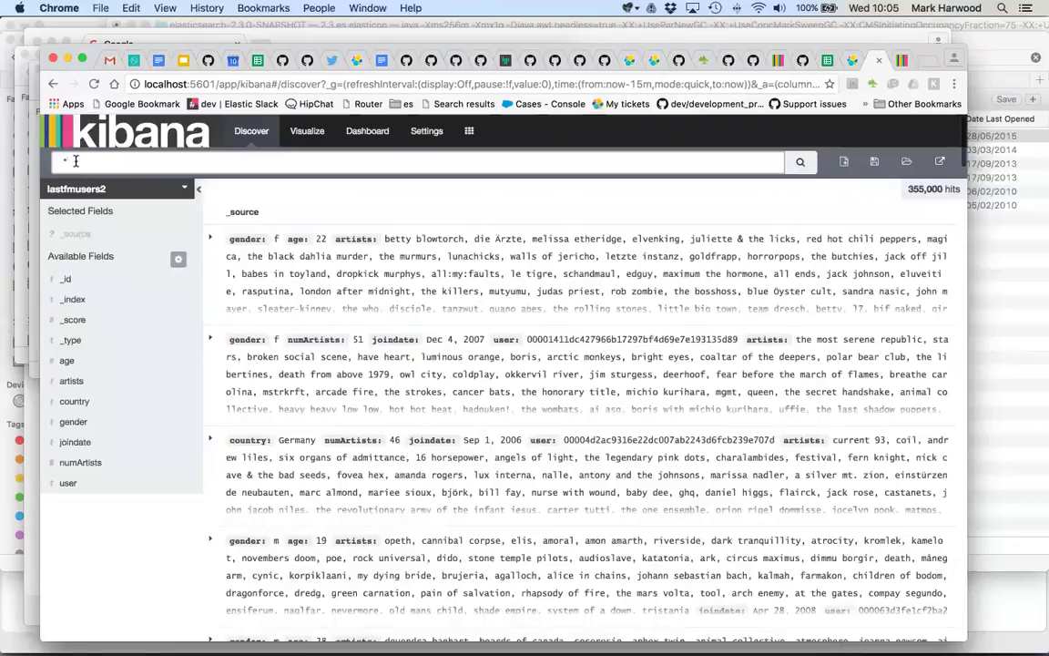
pyautogui.press('BackSpace')
# - Paste the copied Graph bool query into Discover and run it, getting 7,683 hits
pyautogui.click(56, 161)
pyautogui.write('{"bool": { "minimum_number_should_match": 2, "should": [ { "term": { "artists.raw": "the saturdays" } }, { "term": { "artists.raw": "girls aloud" } }, { "terms": { "artists.raw": [ "spice girls", "geri halliwell", "victoria beckham", "melanie c", "melanie b", "emma bunton" ] } }, { "term": { "artists.raw": "dannii minogue" } }, { "term": { "artists.raw": "liberty x" } }, { "term": { "artists.raw": "rachel stevens" } }, { "term": { "artists.raw": "lisa scott-lee" } }, { "term": { "artists.raw": "sugababes" } }, { "term": { "artists.raw": "clea" } }, { "term": { "artists.raw": "steps" } }, { "term": { "artists.raw": "atomic kitten" } }, { "term": { "artists.raw": "h & claire" } }, { "term": { "artists.raw": "sophie ellis-bextor" } }, { "term": { "artists.raw": "kylie minogue" } }, { "term": { "artists.raw": "holly valance" } }, { "term": { "artists.raw": "all saints" } }, { "term": { "artists.raw": "hear\'say" } }, { "term": { "artists.raw": "christina aguilera" } } ] } }')
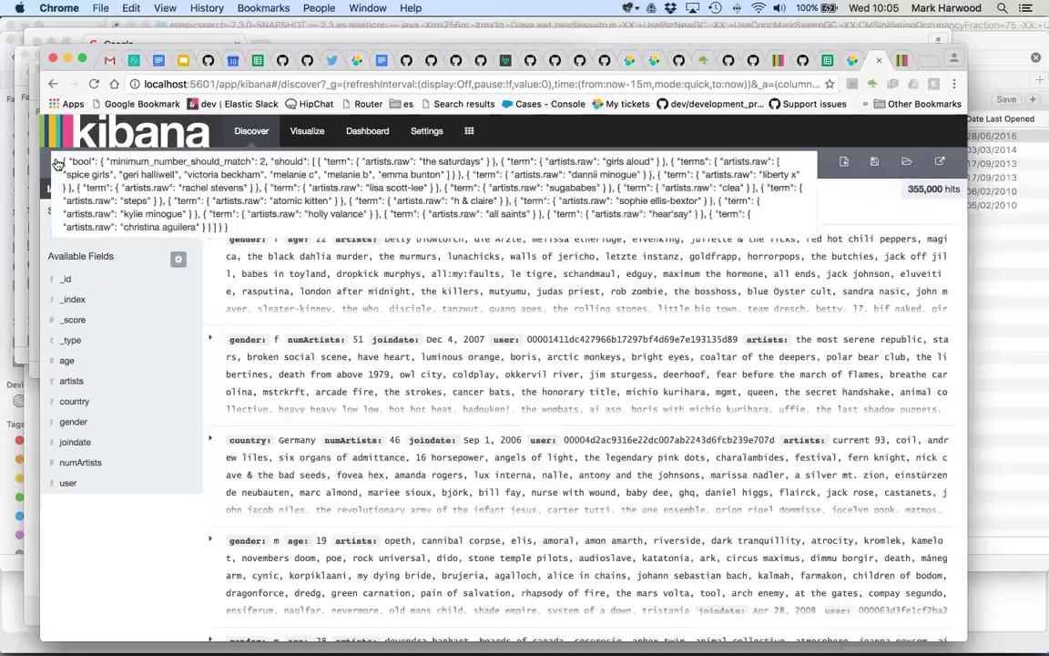
pyautogui.press('Return')
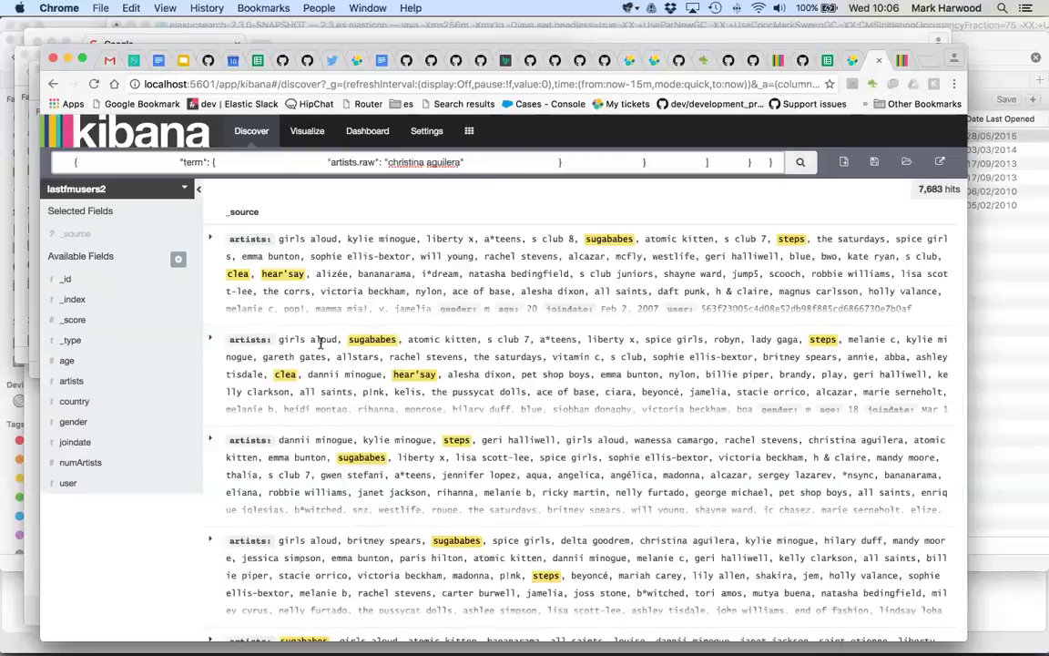
pyautogui.scroll(-1, 383, 313)
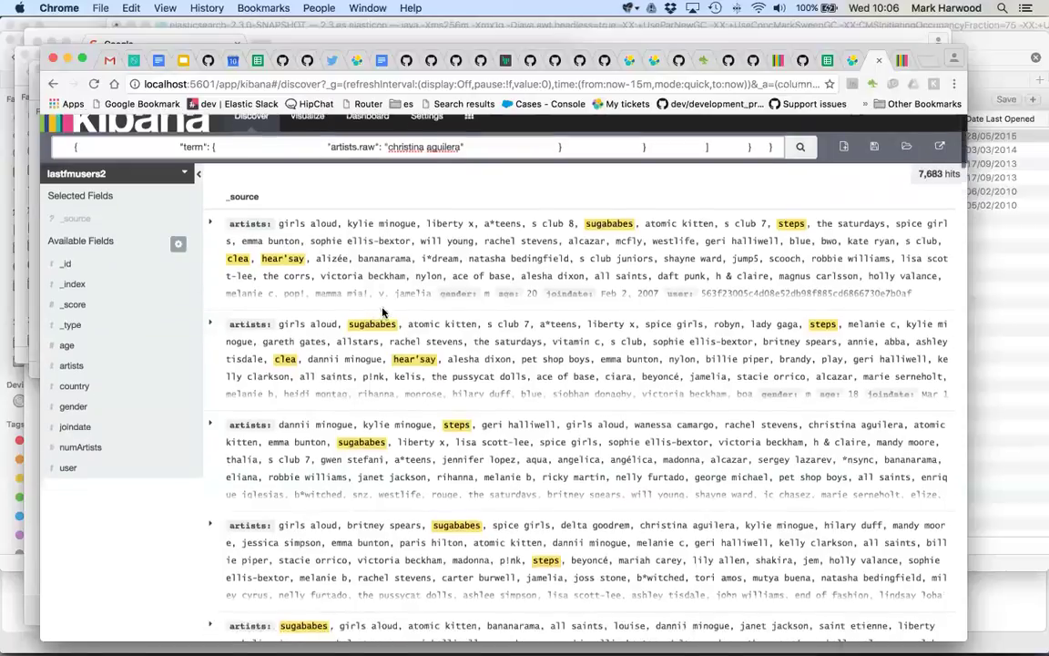
pyautogui.scroll(-10, 382, 313)
pyautogui.scroll(15, 382, 312)
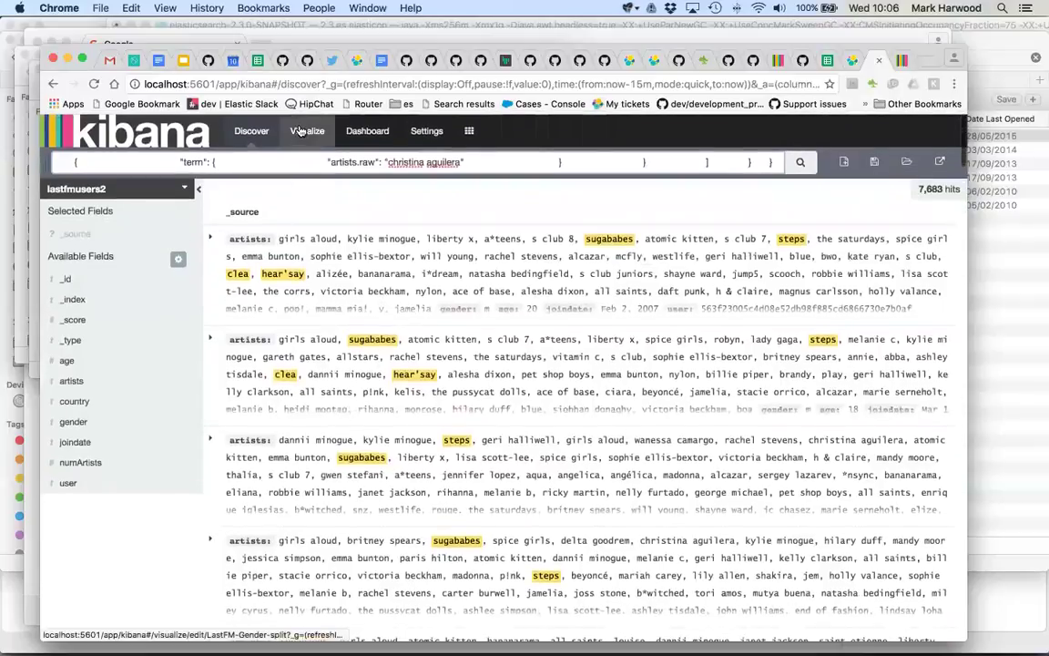
# - Open the saved LastFM Gender split pie chart in Visualize, showing m 74.01% and f 25.99%
pyautogui.click(302, 131)
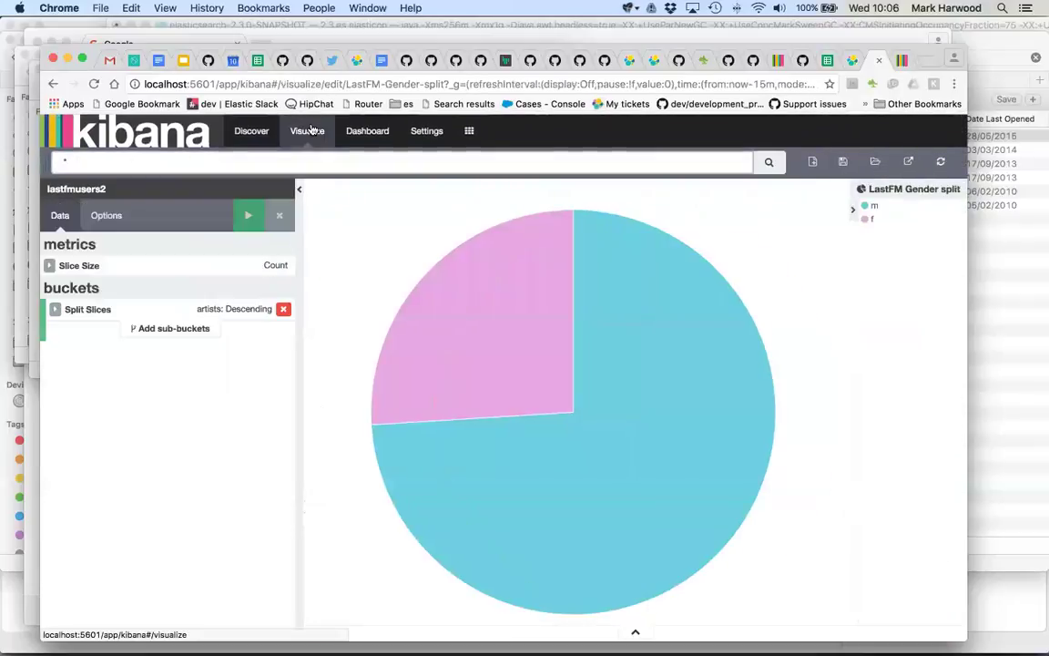
pyautogui.click(306, 133)
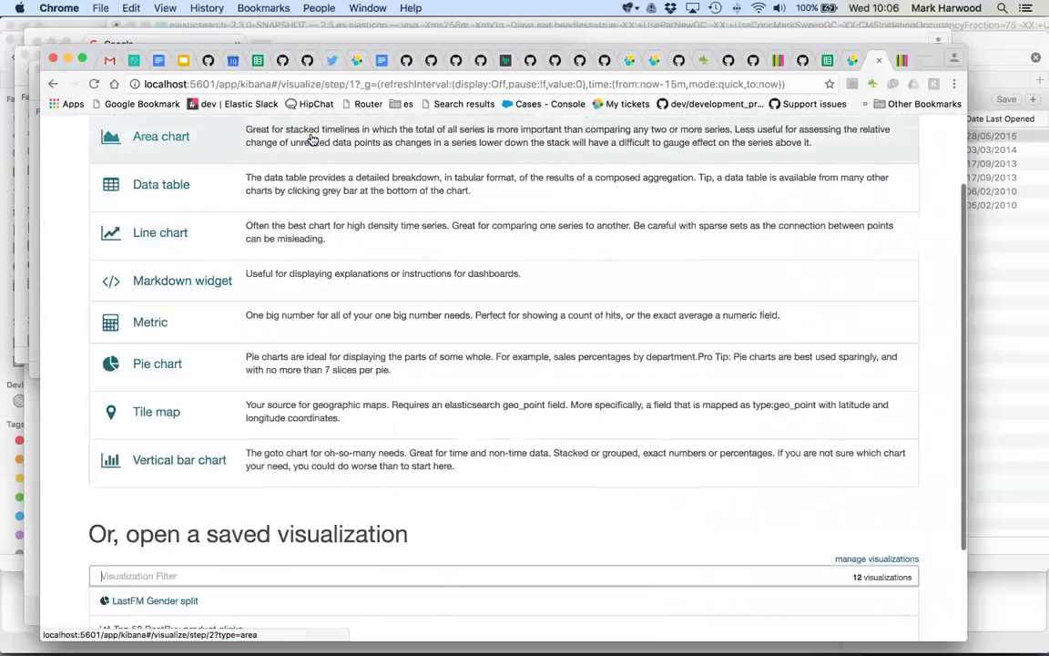
pyautogui.click(312, 139)
pyautogui.click(313, 139)
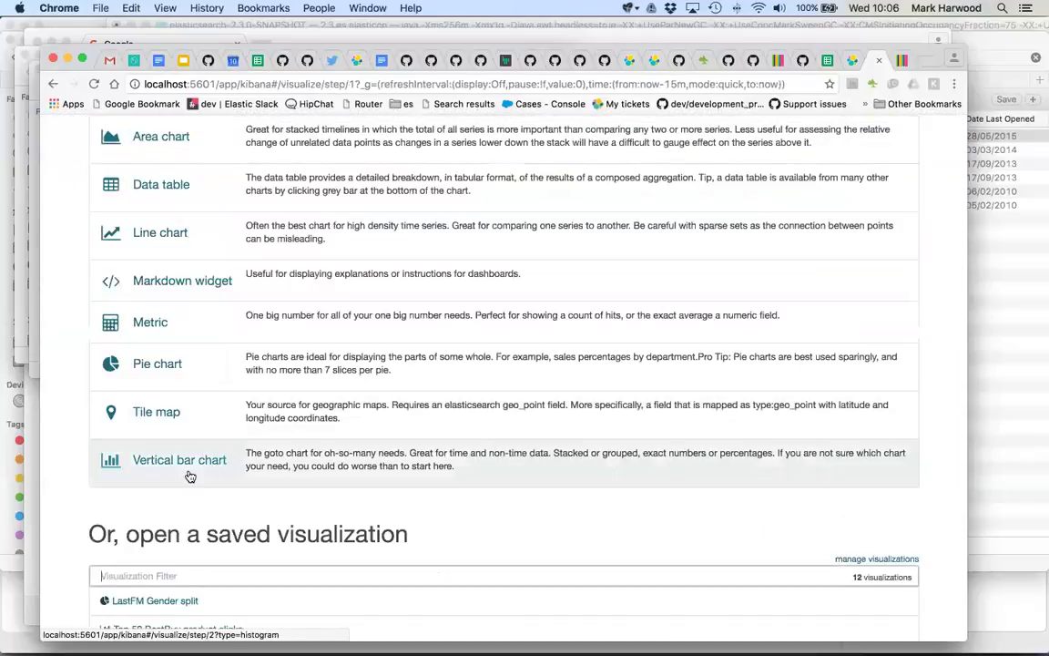
pyautogui.scroll(-3, 190, 477)
pyautogui.click(155, 480)
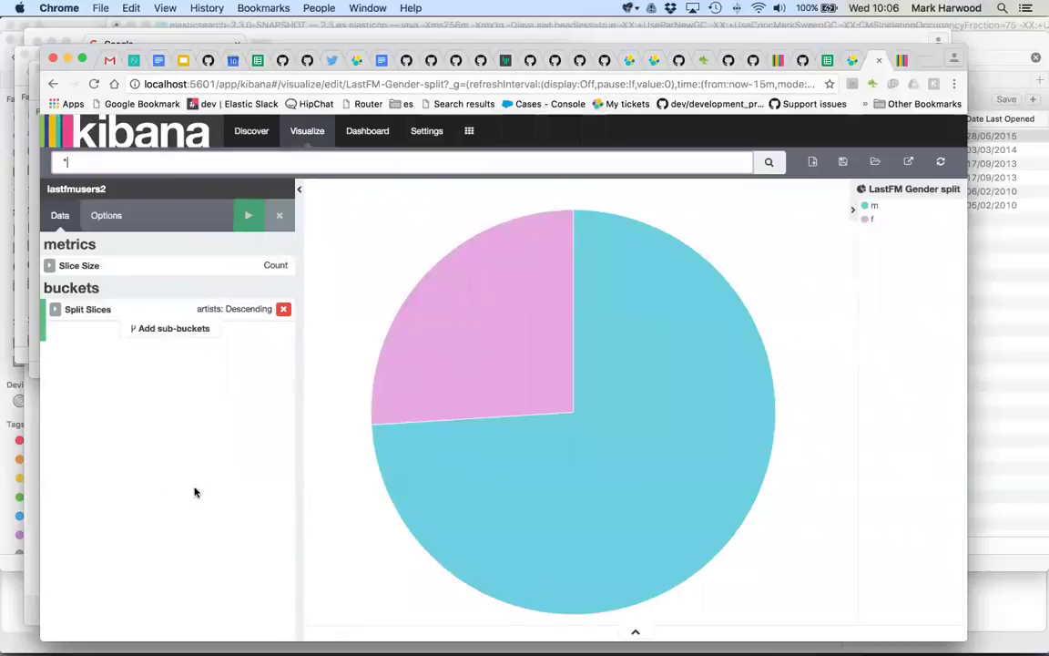
pyautogui.moveTo(466, 506)
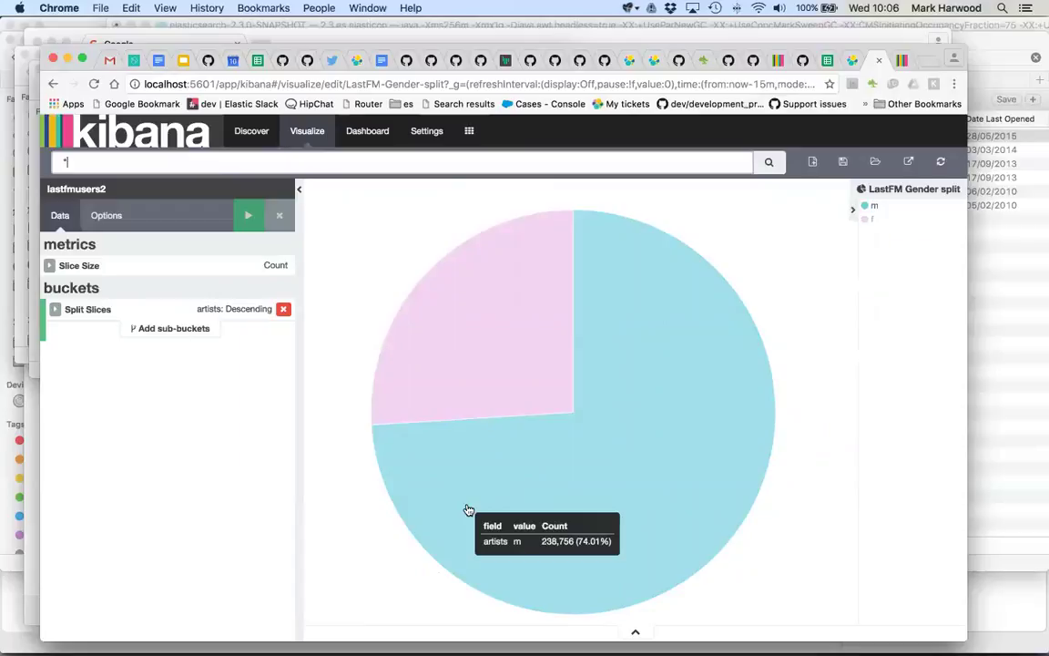
pyautogui.moveTo(459, 393)
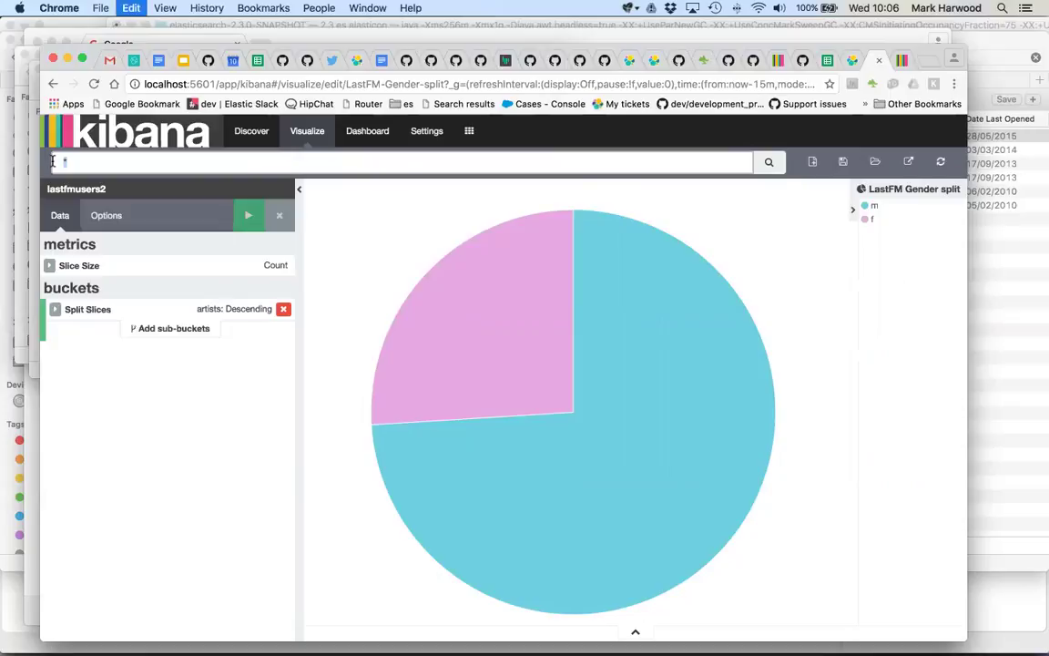
# - Apply the pasted Graph bool query to the pie and locate minimum_number_should_match in it
pyautogui.press('super+v')
pyautogui.press('Return')
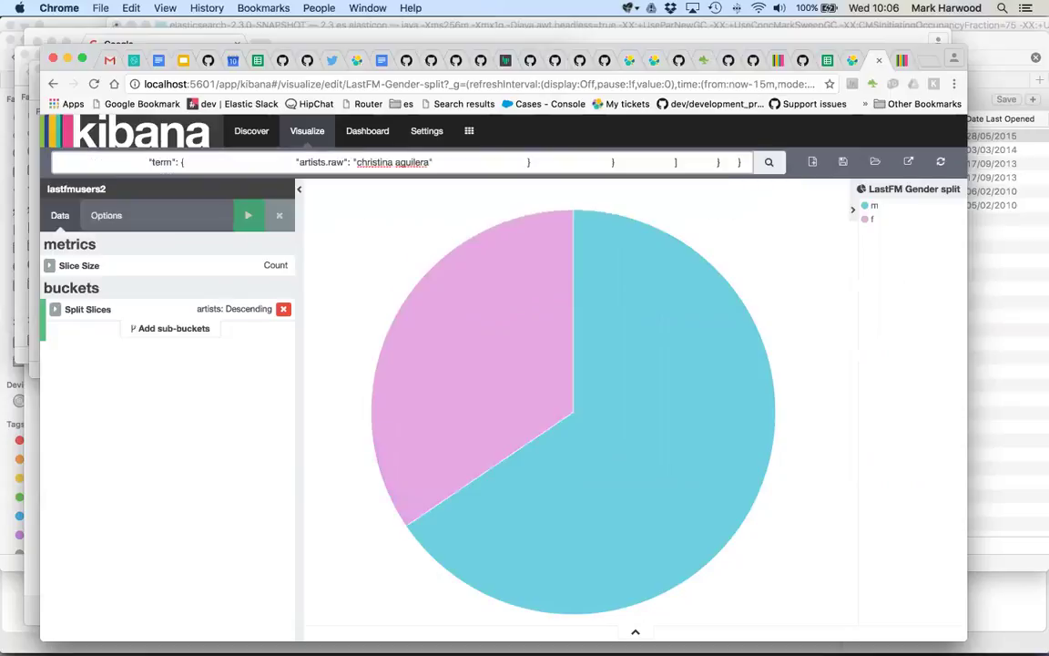
pyautogui.press('Left')
pyautogui.press('Left')
pyautogui.press('Left')
pyautogui.press('Left')
pyautogui.press('Left')
pyautogui.press('Left')
pyautogui.press('Left')
pyautogui.press('Left')
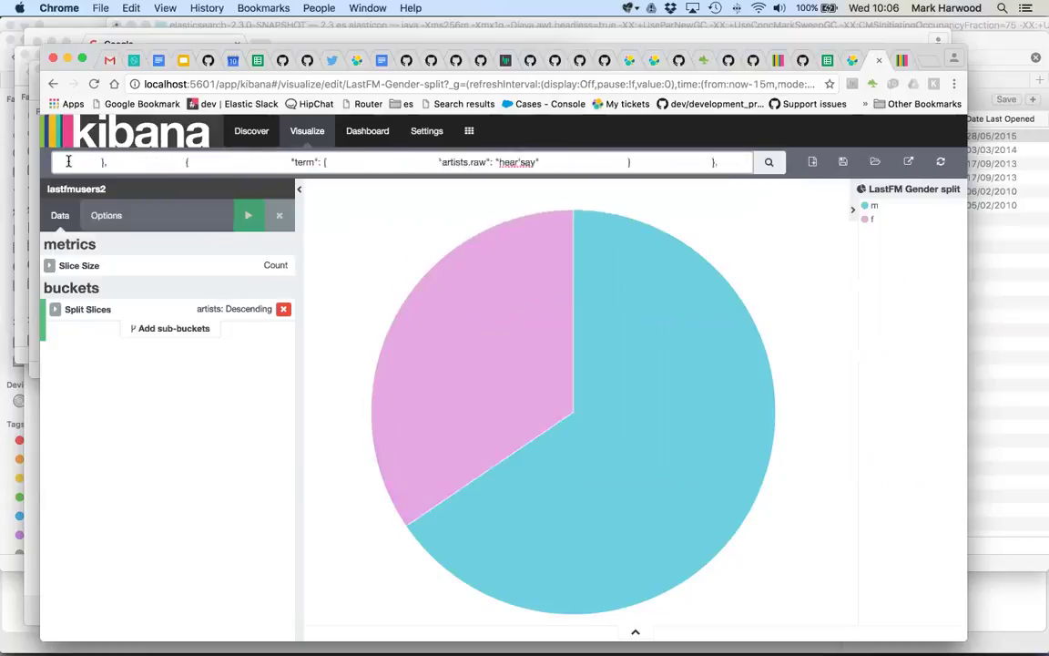
pyautogui.press('Left')
pyautogui.press('Left')
pyautogui.press('Left')
pyautogui.press('Left')
pyautogui.press('Left')
pyautogui.press('Left')
pyautogui.press('Left')
pyautogui.press('Left')
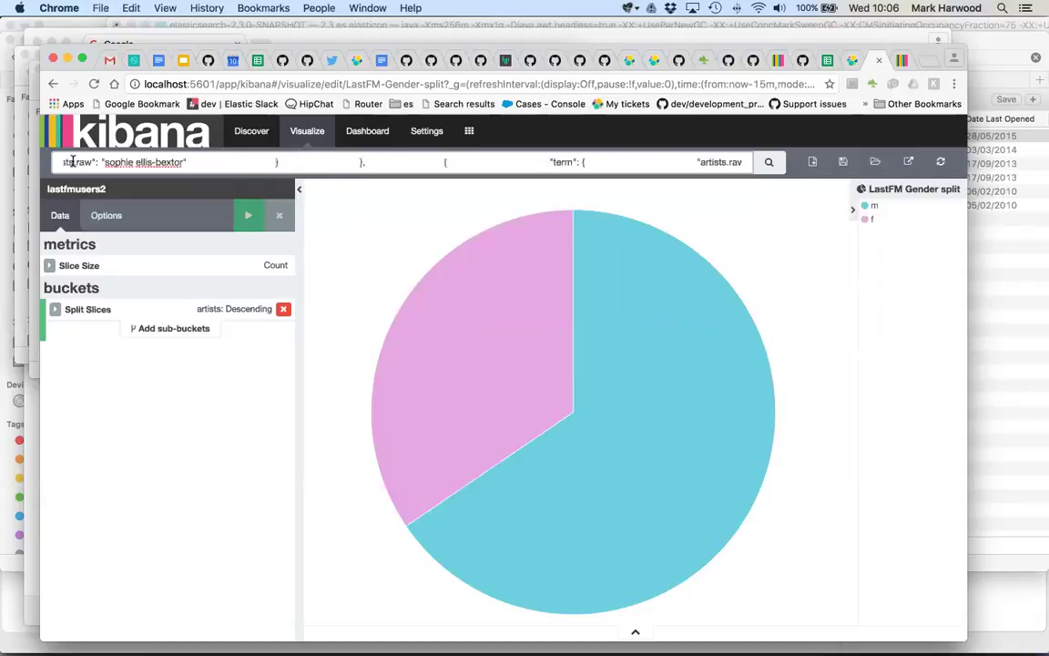
pyautogui.press('Left')
pyautogui.press('Left')
pyautogui.press('Left')
pyautogui.press('Left')
pyautogui.press('Left')
pyautogui.press('Left')
pyautogui.press('Left')
pyautogui.press('Left')
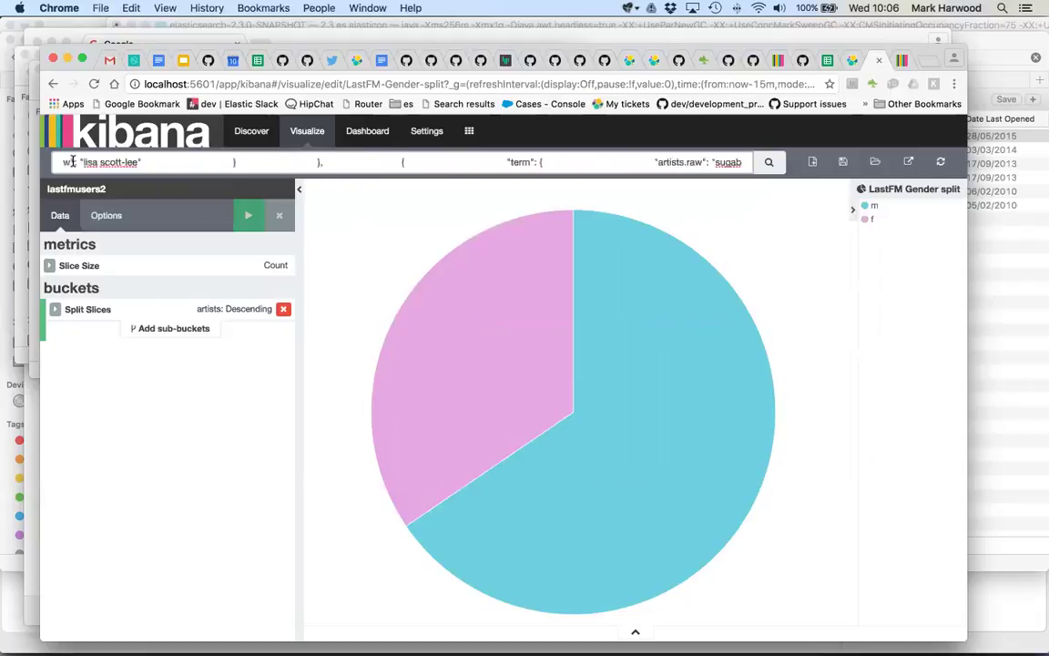
pyautogui.press('Left')
pyautogui.press('Left')
pyautogui.press('Left')
pyautogui.press('Left')
pyautogui.press('Left')
pyautogui.press('Left')
pyautogui.press('Left')
pyautogui.press('Left')
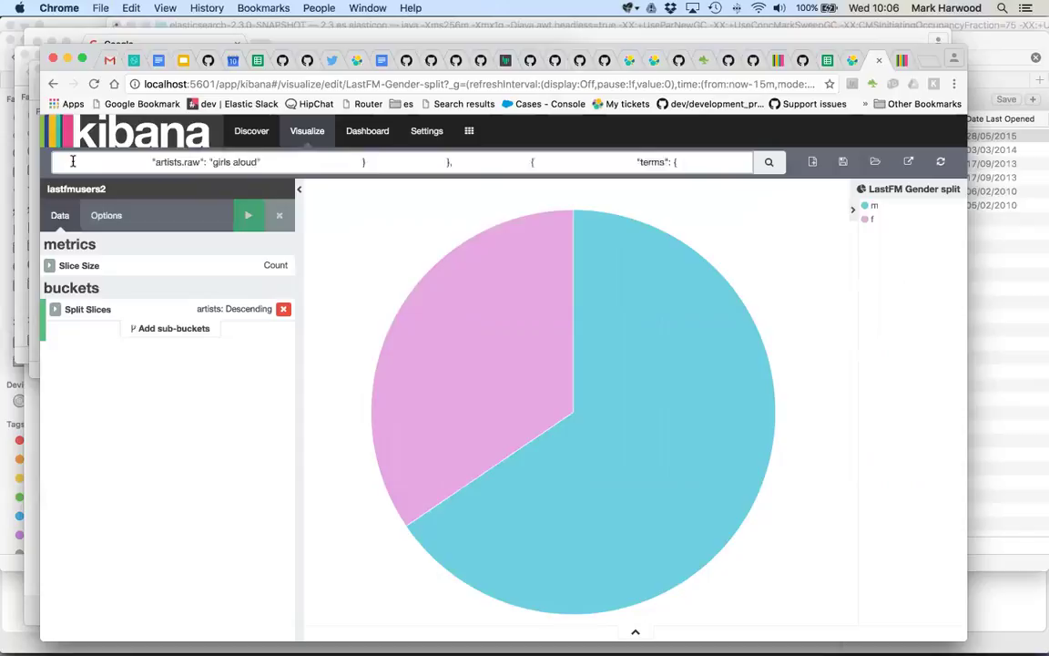
pyautogui.press('Left')
pyautogui.press('Left')
pyautogui.press('Left')
pyautogui.press('Left')
pyautogui.press('Left')
pyautogui.press('Left')
pyautogui.press('Left')
pyautogui.press('Left')
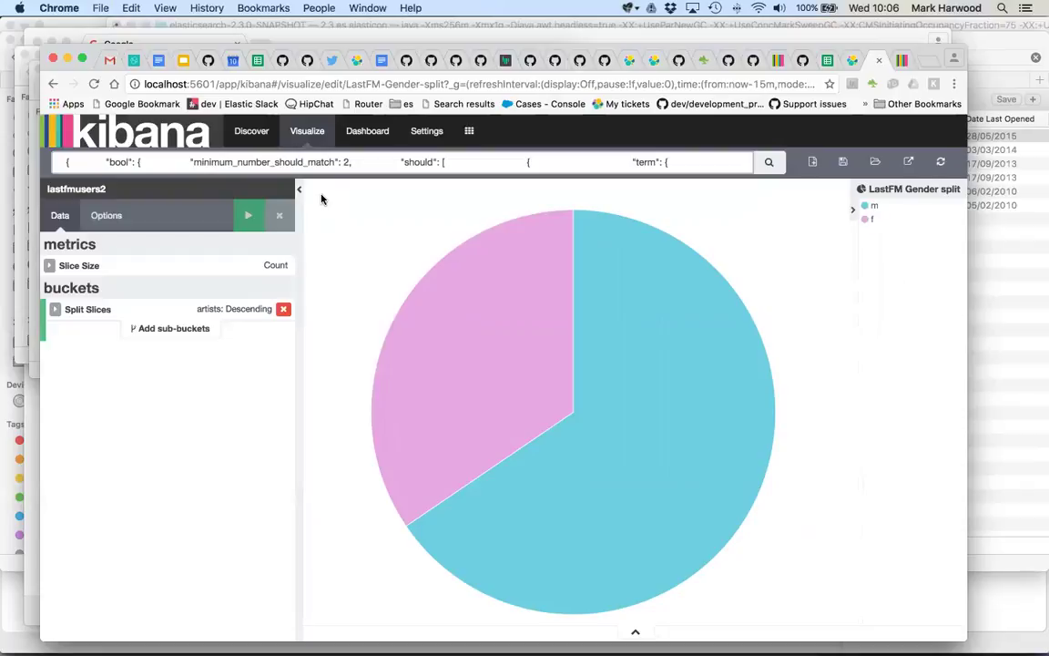
# - Change minimum_number_should_match from 2 to 3, then to 5, rerunning the query each time
pyautogui.click(352, 162)
pyautogui.press('BackSpace')
pyautogui.press('BackSpace')
pyautogui.write('3')
pyautogui.press('Return')
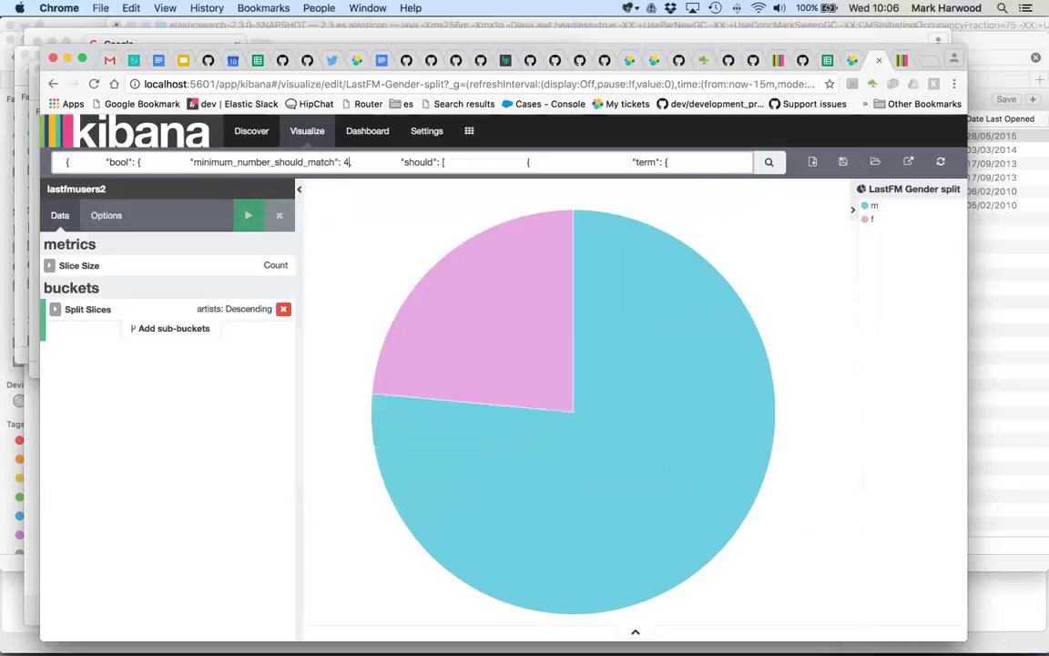
pyautogui.press('BackSpace')
pyautogui.write('5')
pyautogui.press('Return')
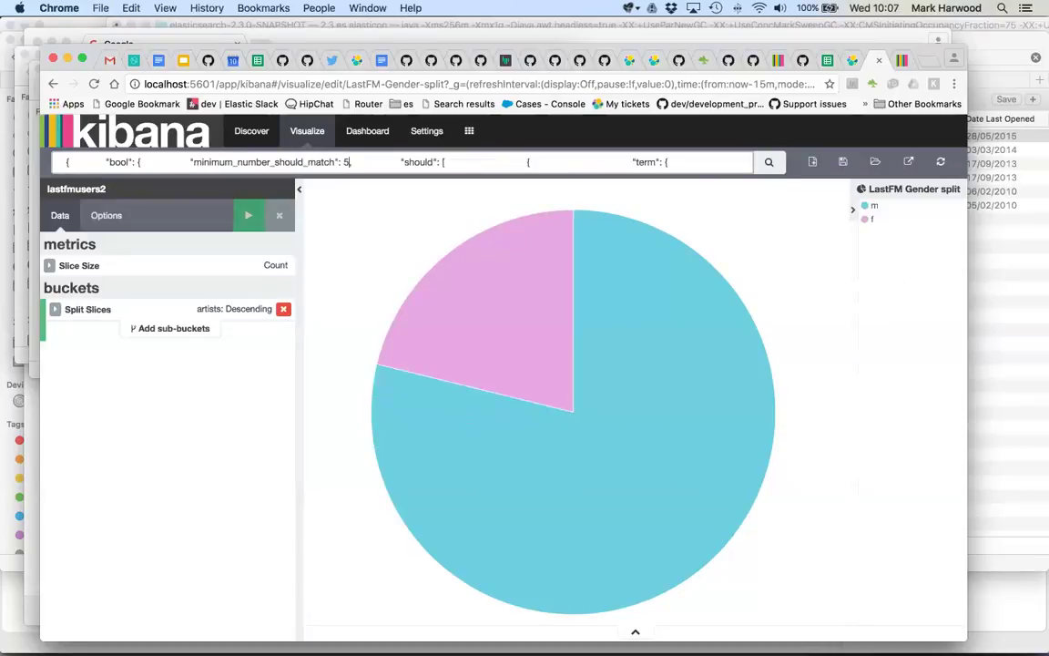
# - Raise minimum_number_should_match to 6 and then 7, leaving m 84.01% and f 15.99%
pyautogui.press('BackSpace')
pyautogui.write('6')
pyautogui.press('Return')
pyautogui.press('BackSpace')
pyautogui.write('7')
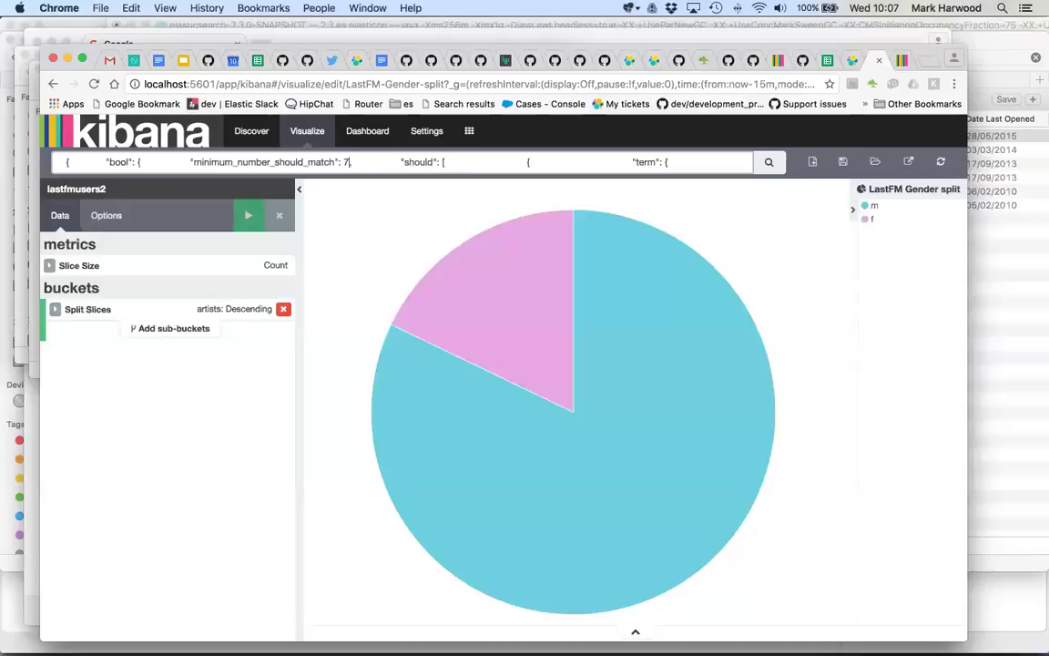
pyautogui.press('Return')
pyautogui.moveTo(517, 380)
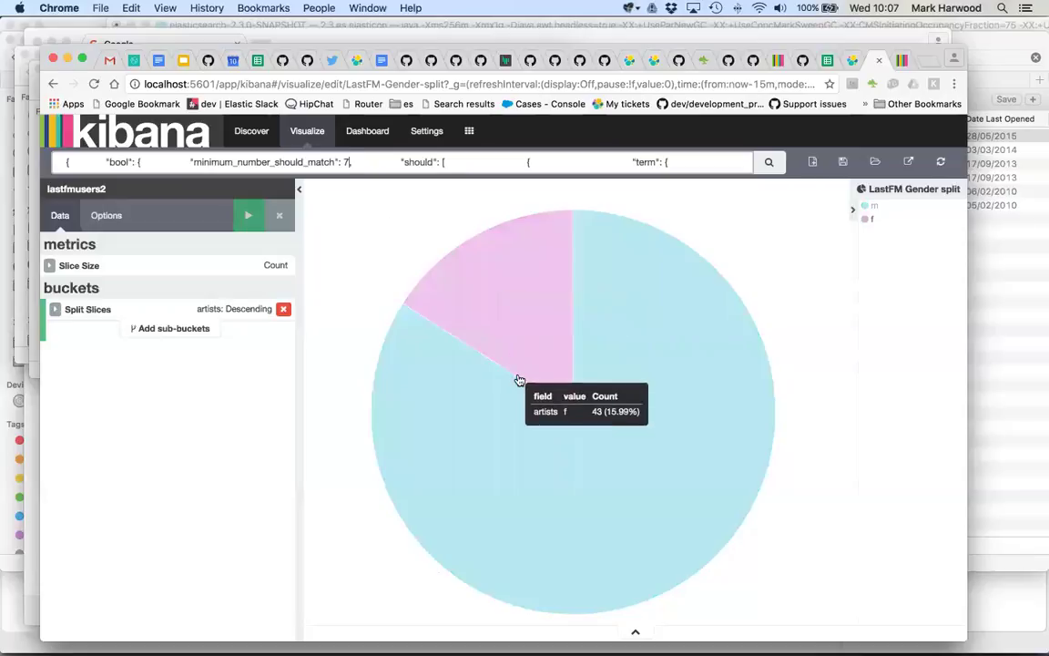
pyautogui.moveTo(495, 318)
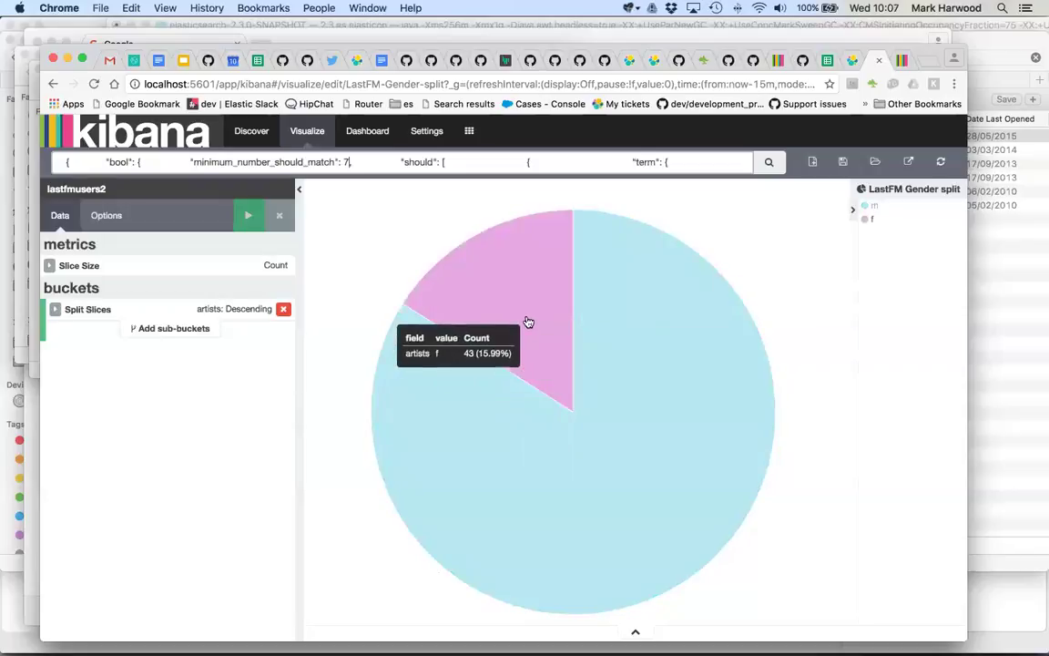
# - Return to the Graph workspace with the last request and spice girls network, after a brief look at the gender-split pie chart
pyautogui.click(903, 60)
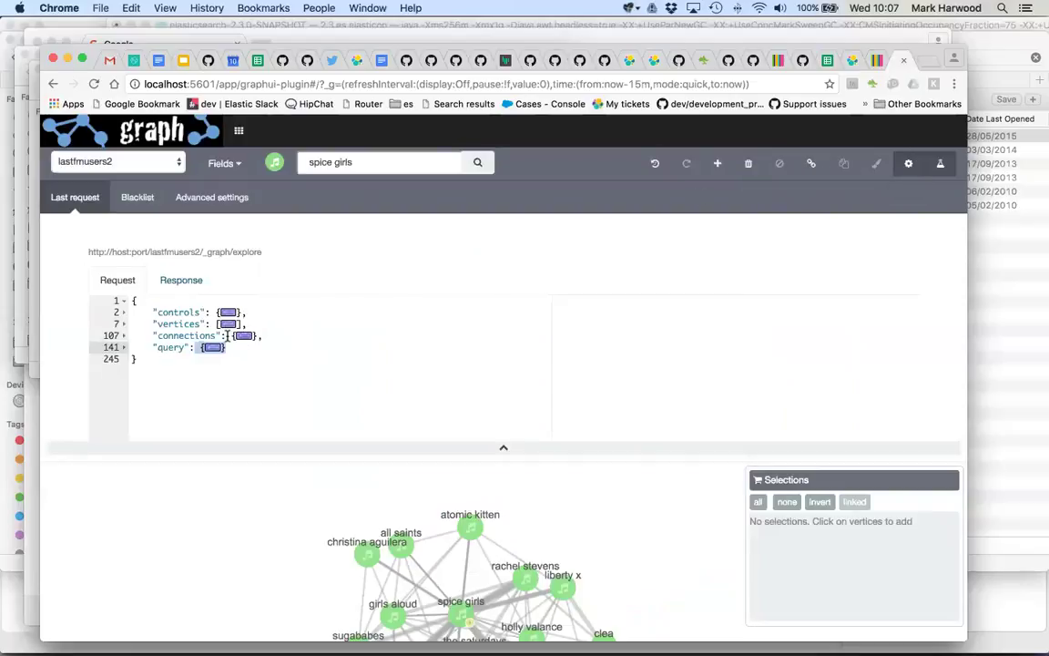
pyautogui.click(872, 61)
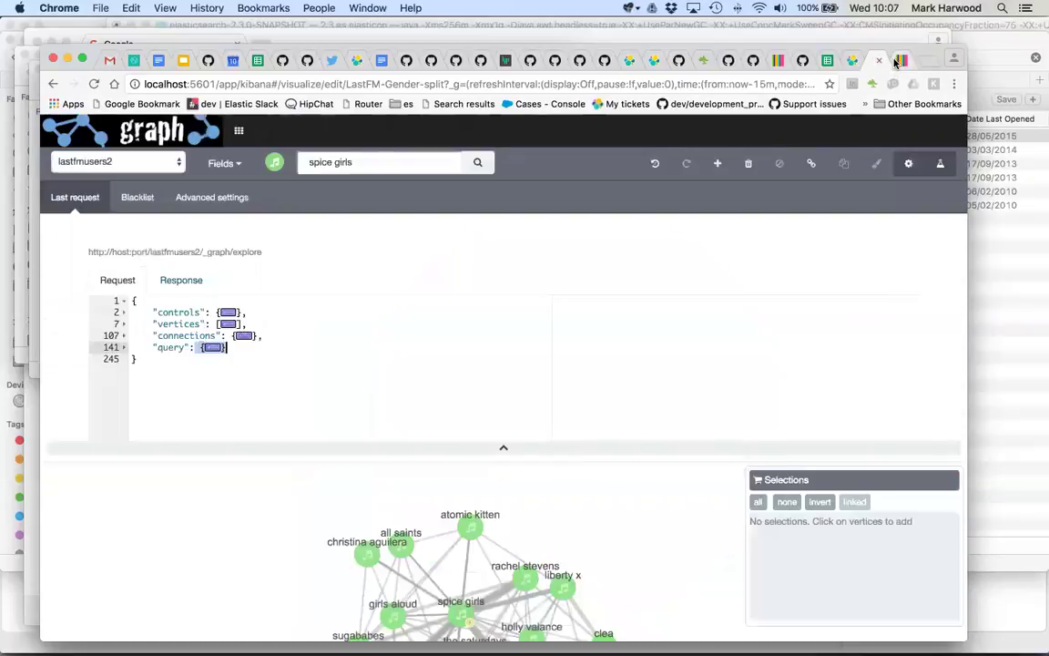
pyautogui.click(895, 61)
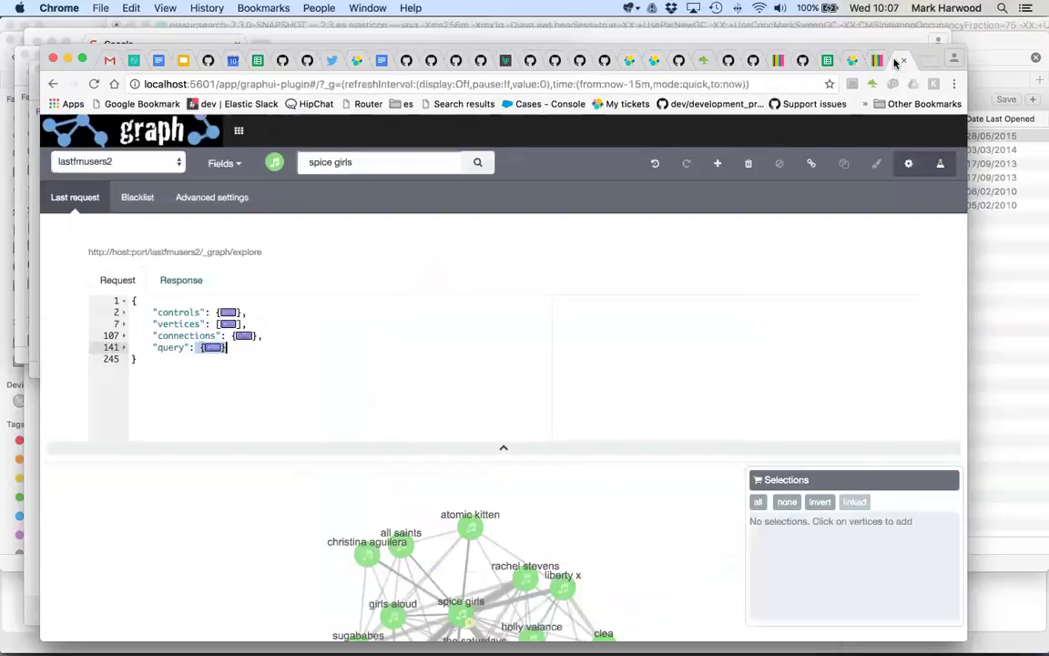